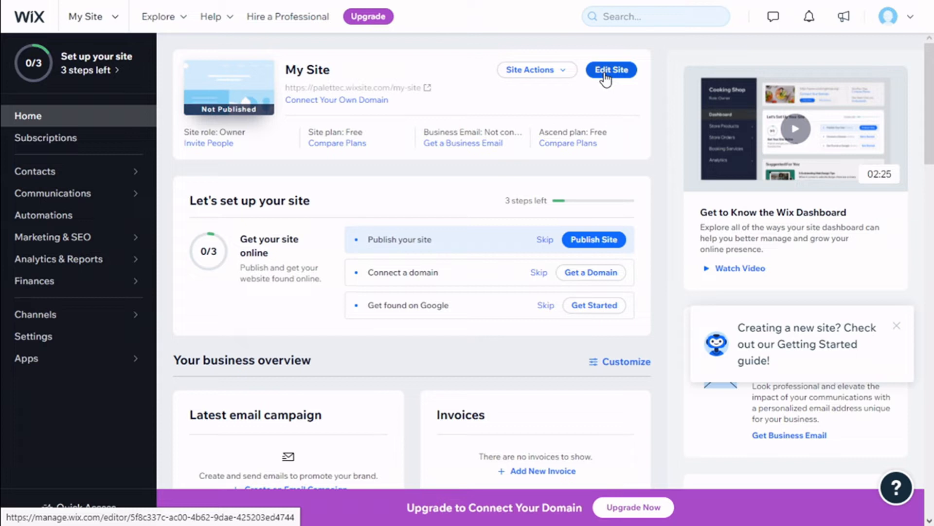
Step: Open the site editor and add a Pro Galleries Grid gallery to the home page
click(605, 73)
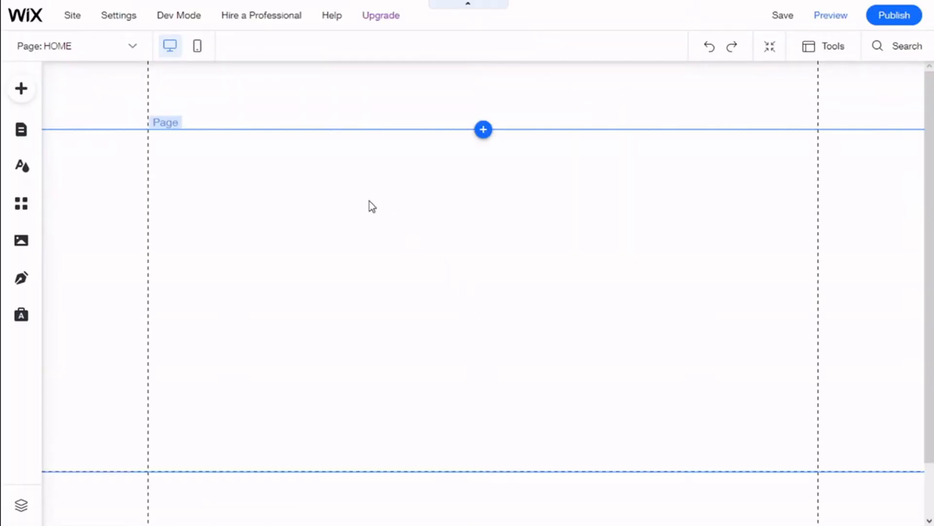
click(28, 96)
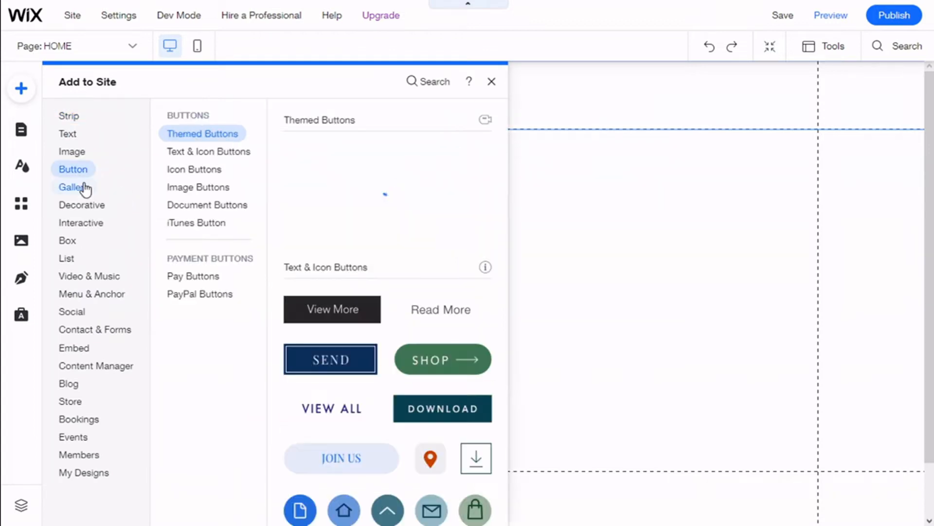
mouse_move(85, 187)
click(216, 136)
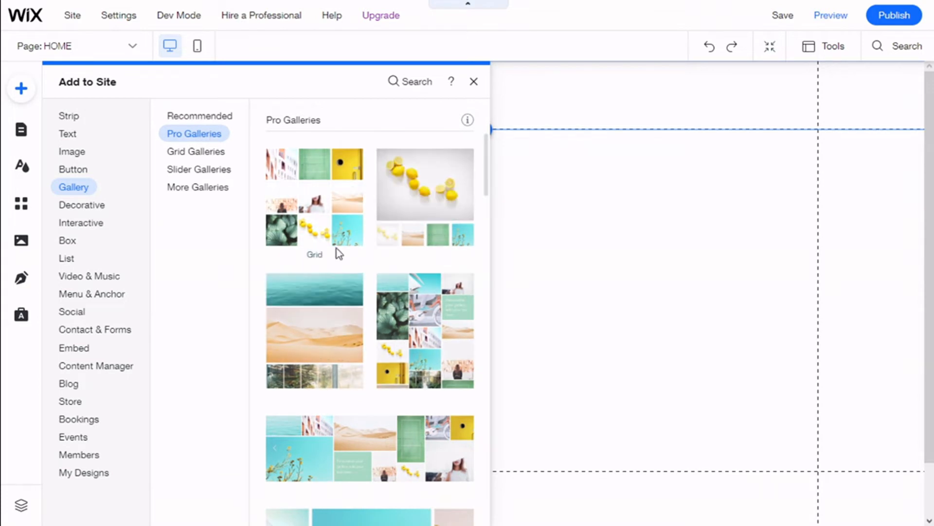
scroll(319, 214, down, 1)
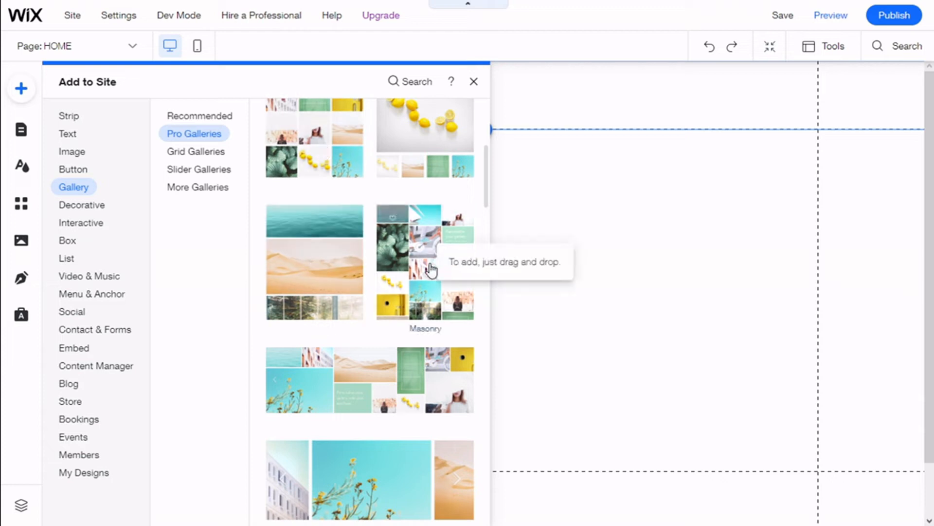
scroll(365, 355, down, 1)
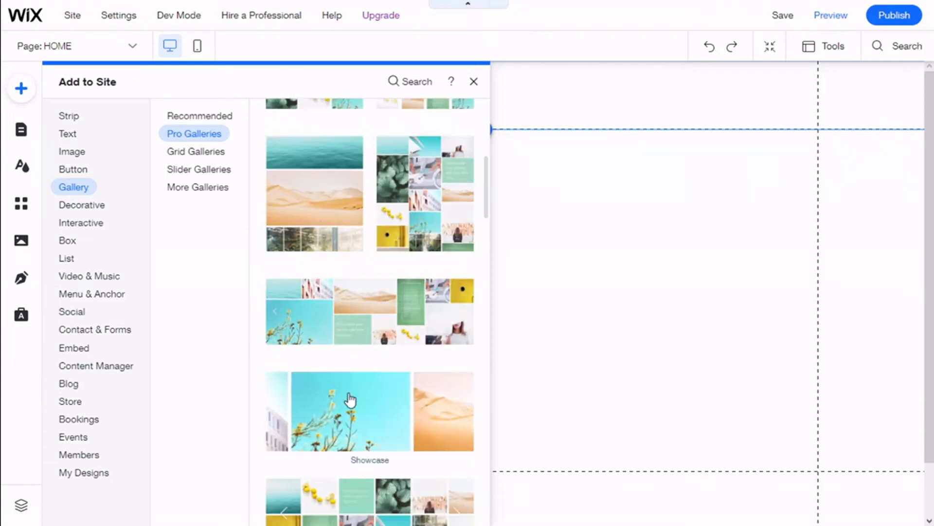
scroll(353, 401, down, 1)
scroll(362, 408, down, 2)
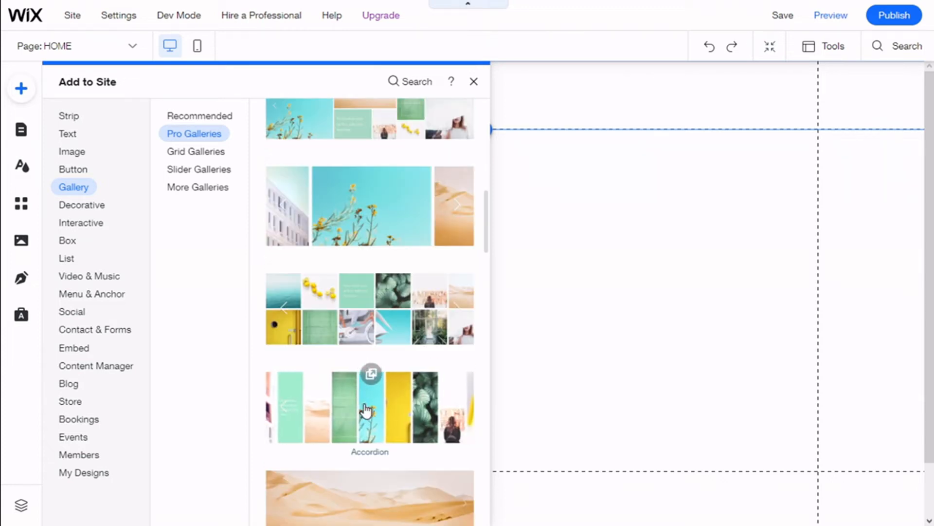
scroll(362, 404, up, 5)
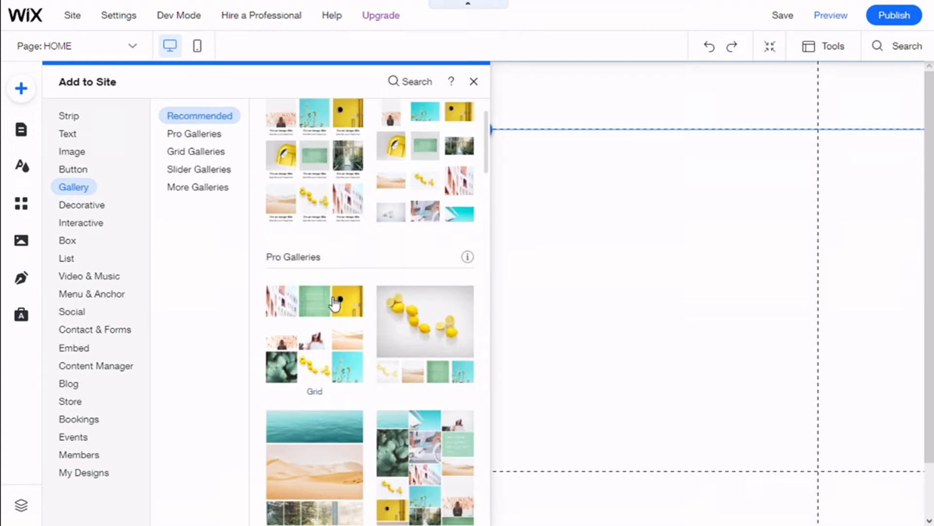
scroll(329, 314, down, 1)
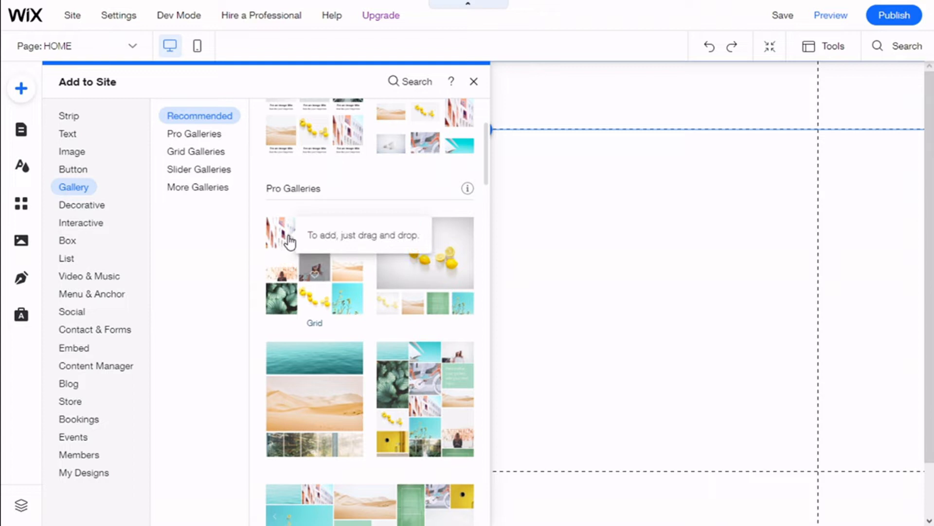
drag(329, 240, 422, 233)
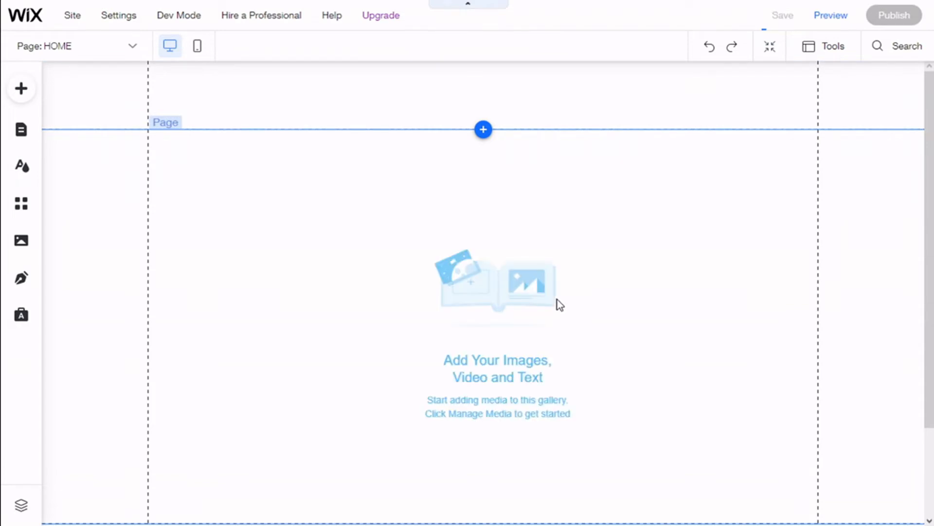
Step: Review the gallery's images on the page and in the Organize Your Gallery dialog
scroll(525, 258, down, 7)
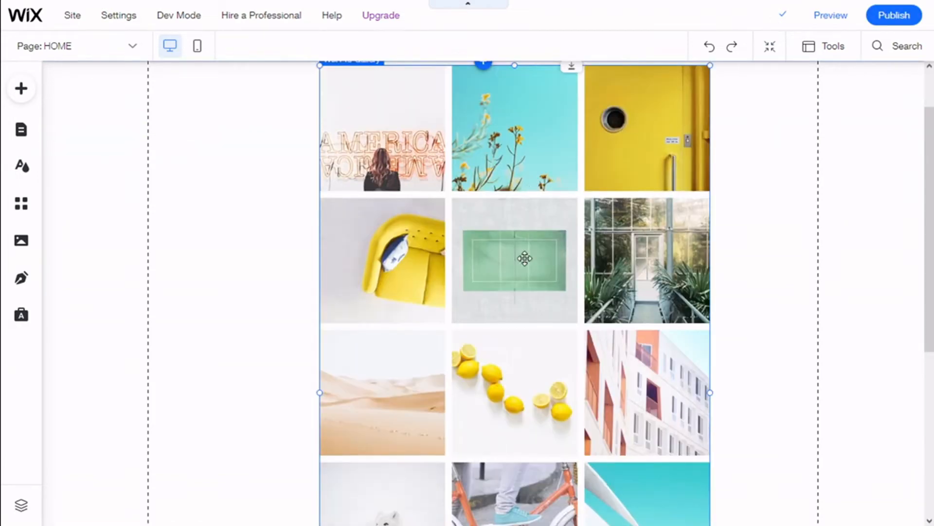
scroll(523, 256, up, 4)
scroll(523, 256, up, 3)
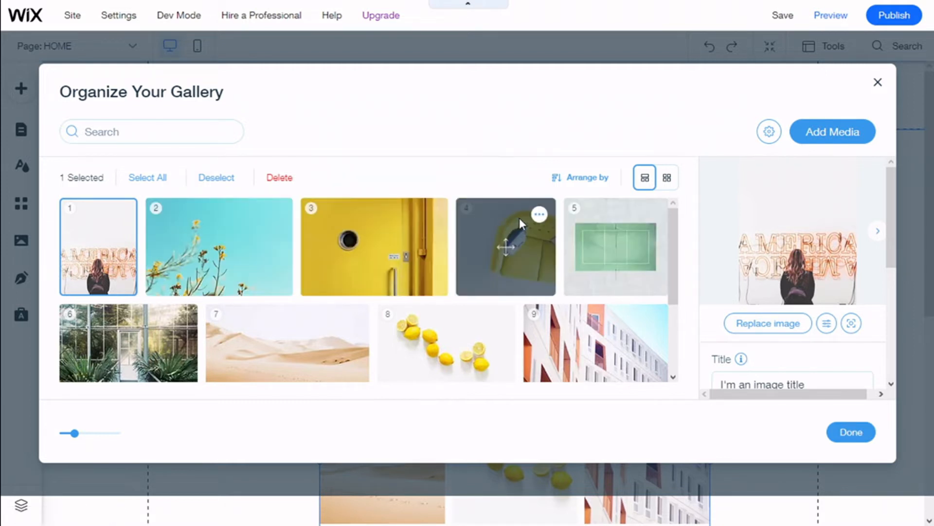
scroll(438, 232, down, 2)
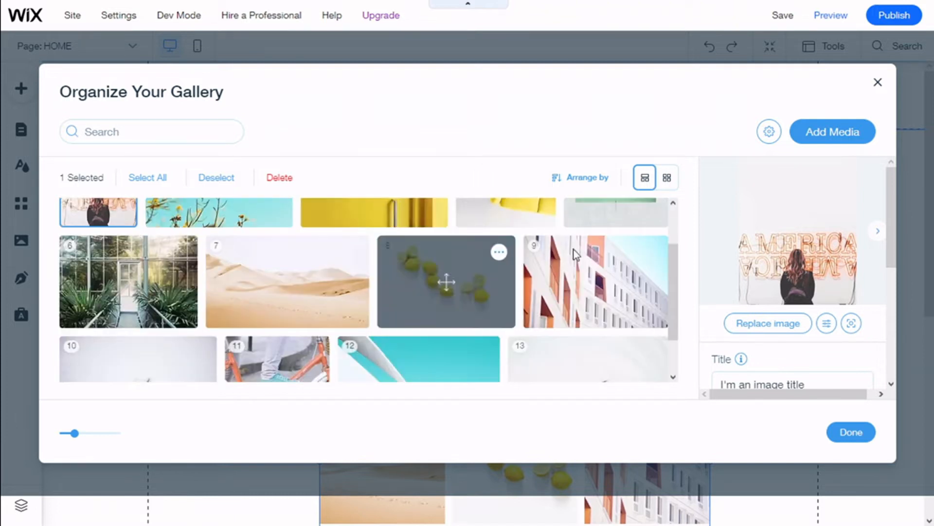
scroll(612, 249, down, 1)
scroll(609, 248, up, 3)
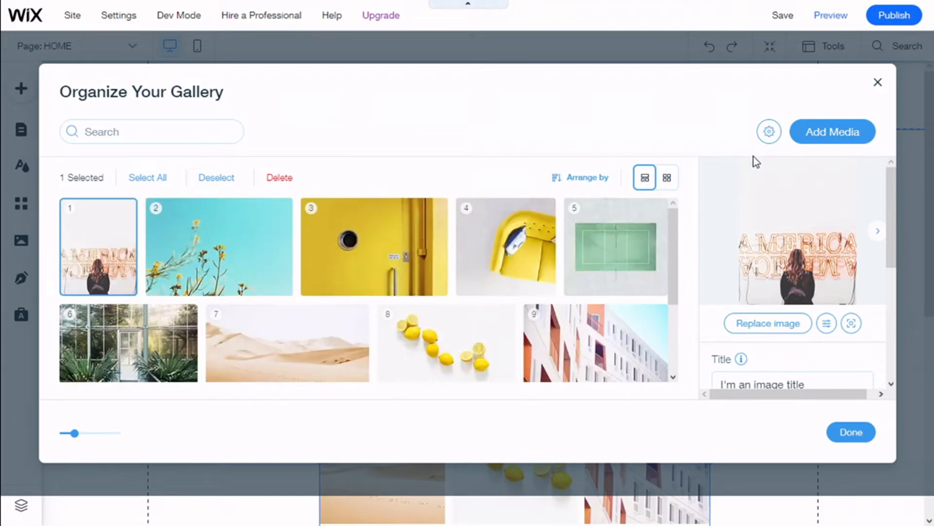
Step: Inspect the settings for new media and the Add Media options without changing them
click(765, 141)
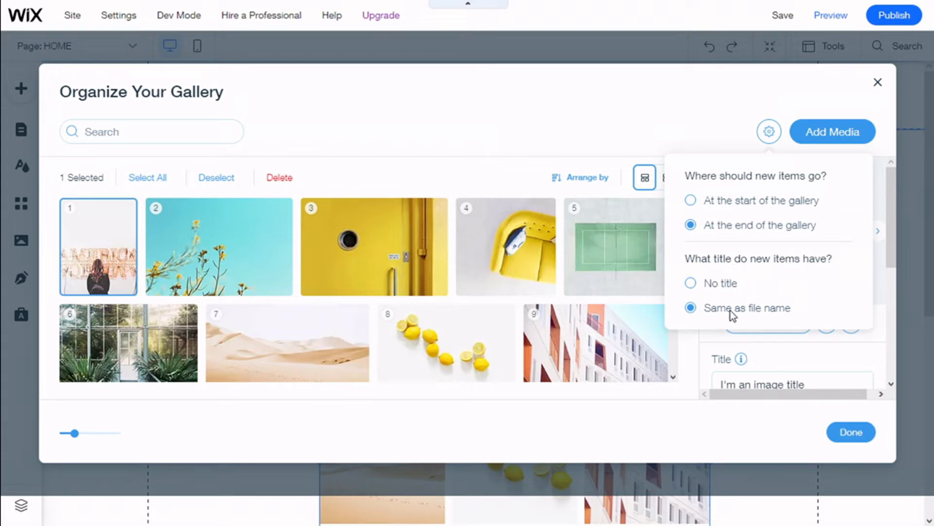
click(769, 132)
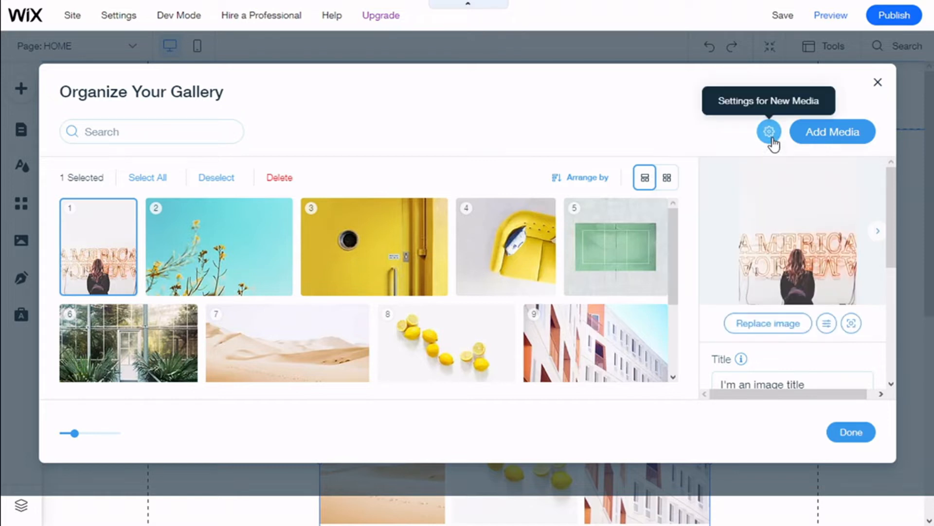
click(826, 141)
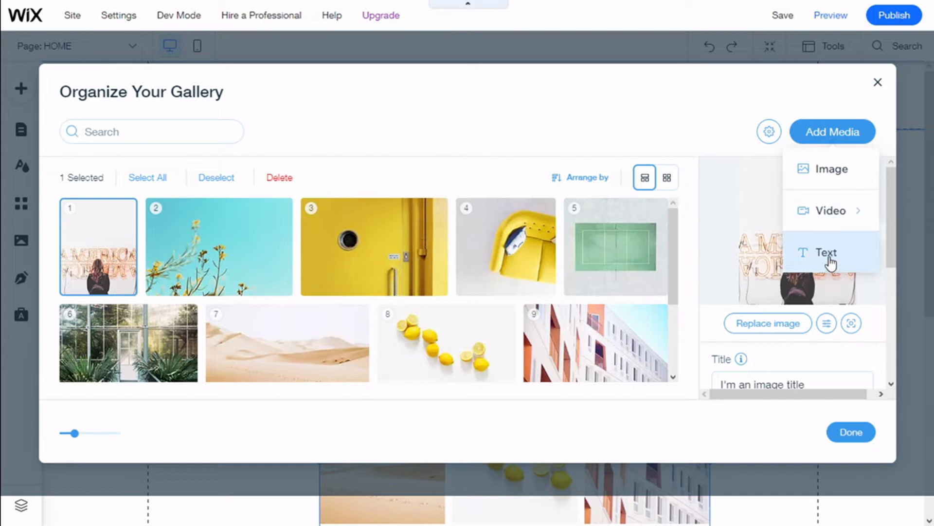
click(716, 147)
Step: Examine the first image's Title, Description, Alt Text and Link fields
scroll(751, 171, down, 1)
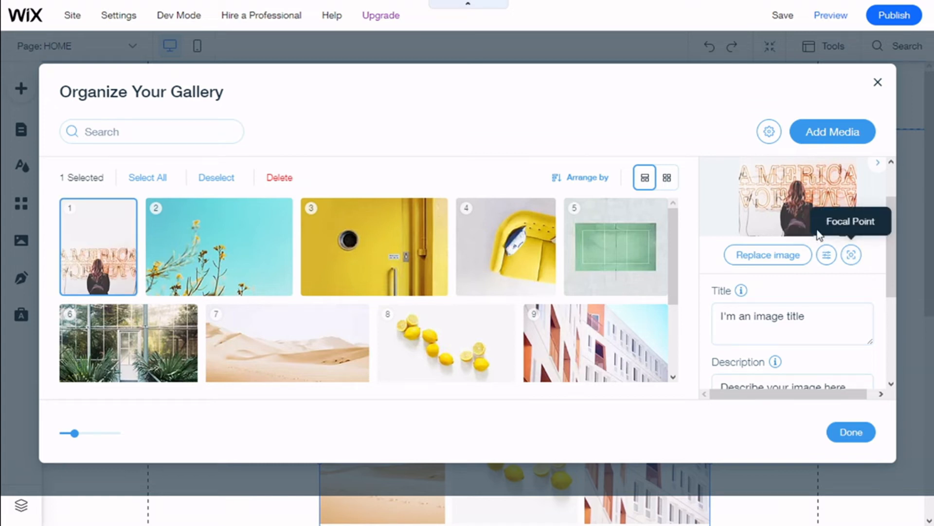
scroll(808, 270, down, 1)
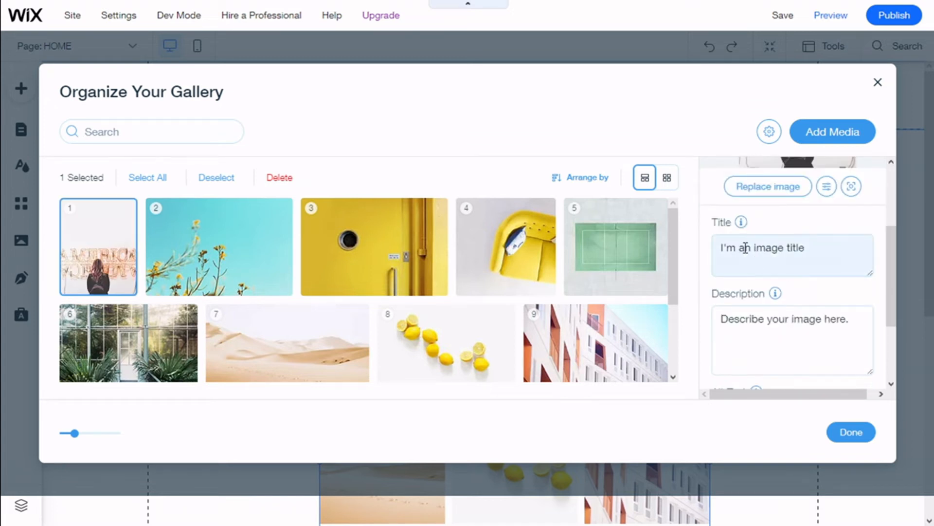
scroll(776, 250, down, 1)
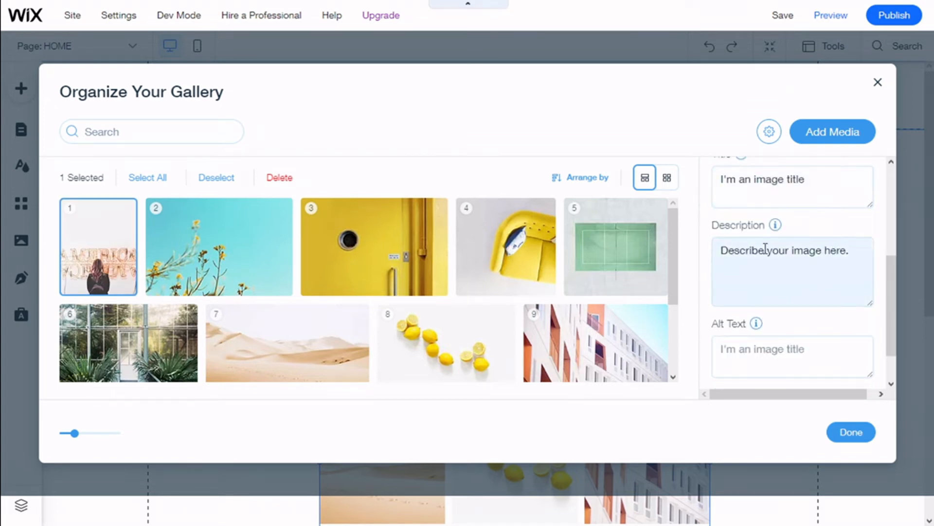
scroll(829, 254, down, 1)
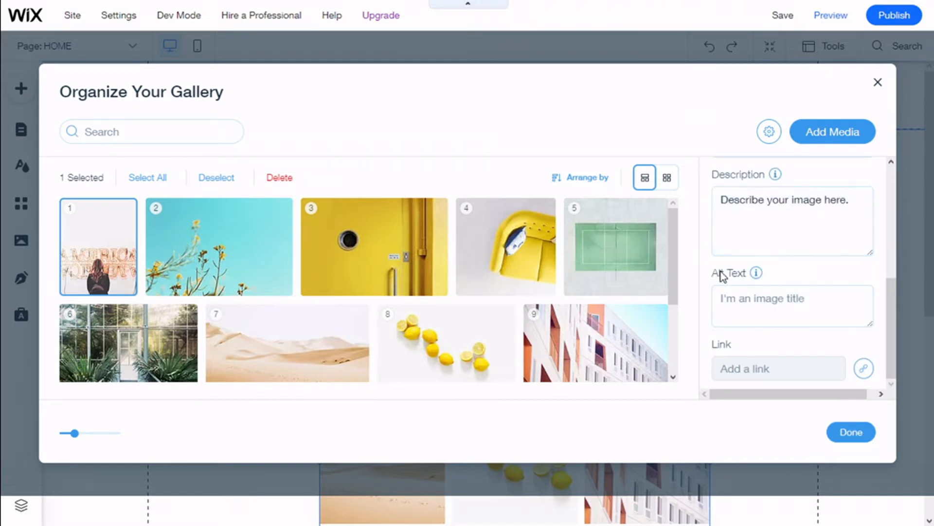
mouse_move(757, 277)
scroll(803, 338, up, 5)
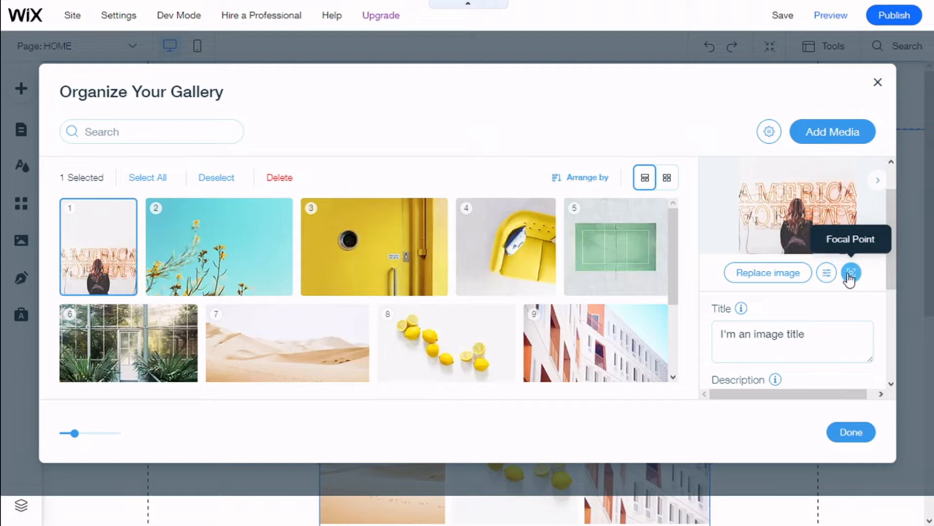
Step: Preview the first image's focal point, then open that image in the photo studio
click(849, 275)
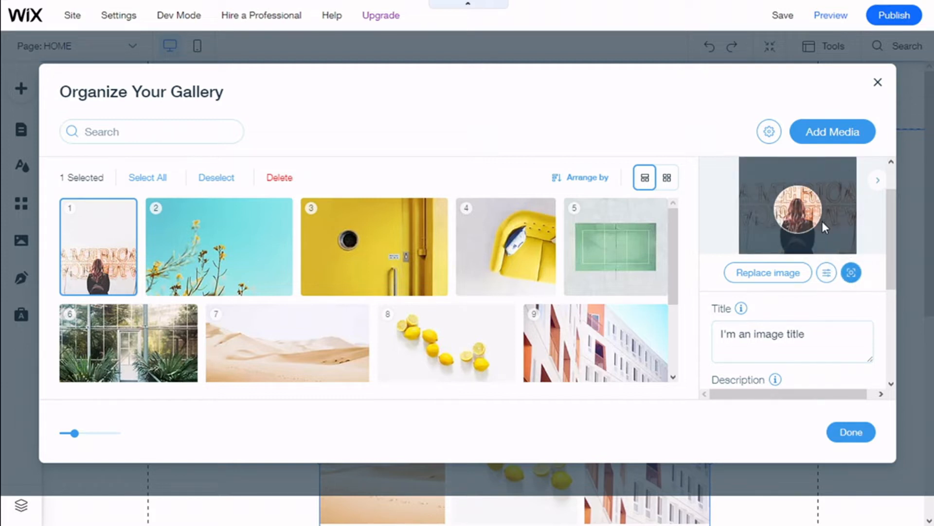
click(851, 273)
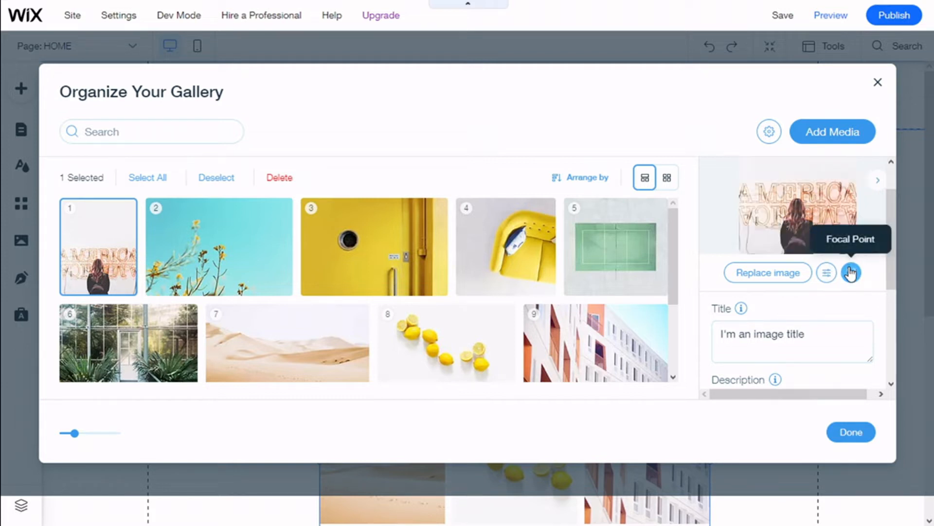
click(827, 274)
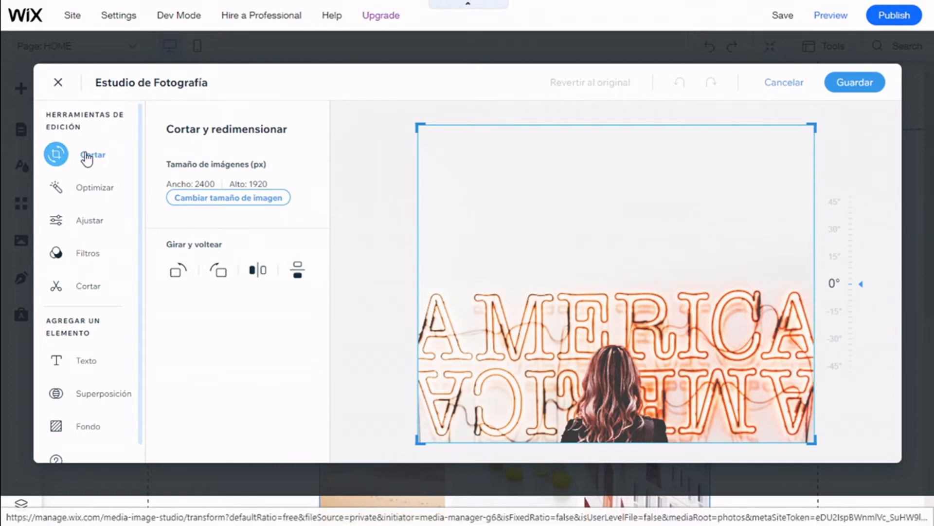
Step: Shift the image upward inside the crop frame and rotate it by 1°
drag(614, 302, 611, 248)
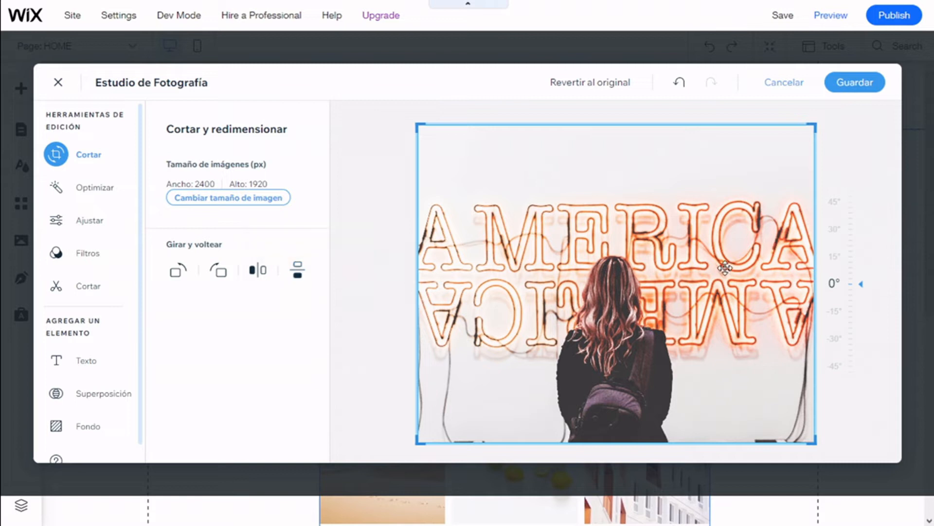
mouse_move(860, 281)
mouse_down()
mouse_move(860, 269)
mouse_move(859, 282)
mouse_move(849, 276)
mouse_up()
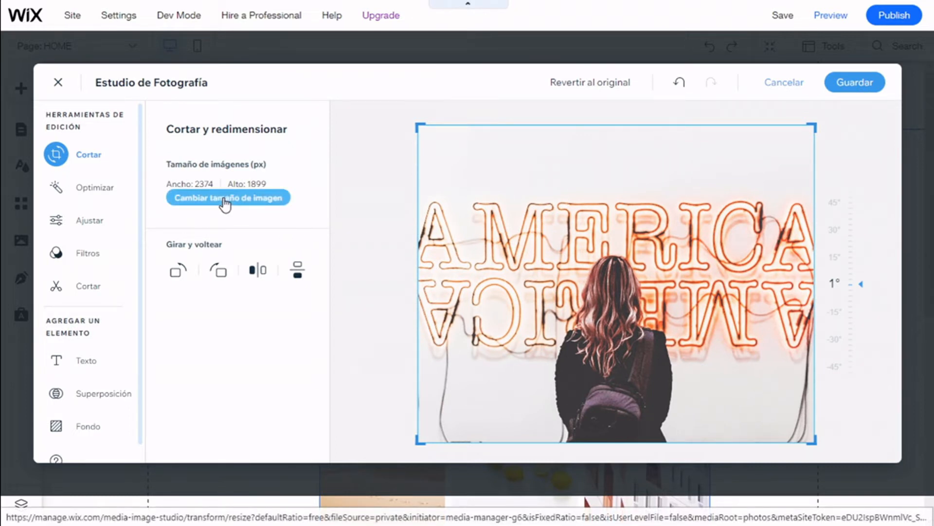
Step: Switch automatic optimization on and back off in the Optimizar tool
click(109, 196)
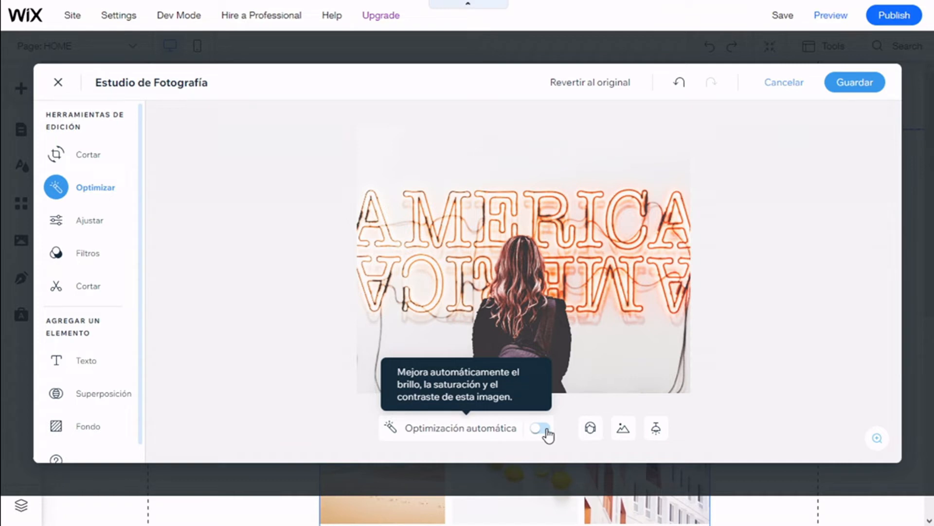
click(540, 428)
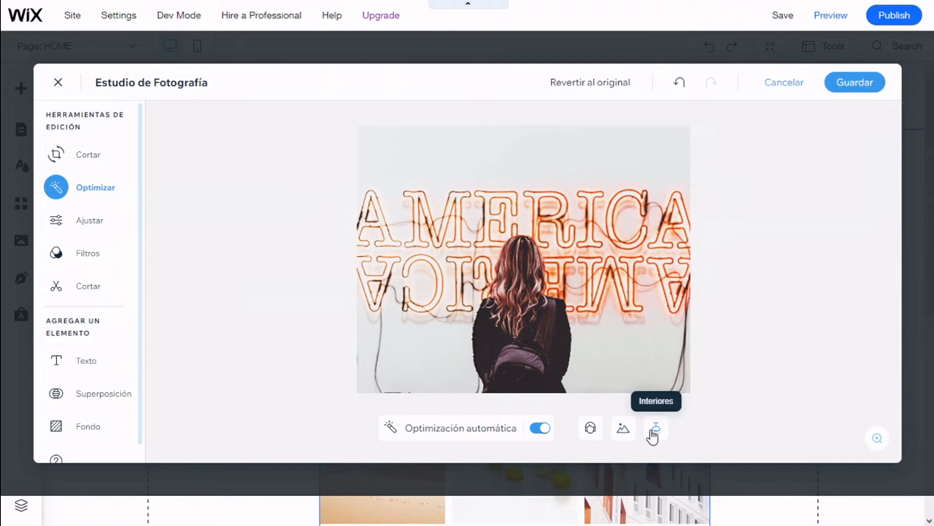
click(543, 439)
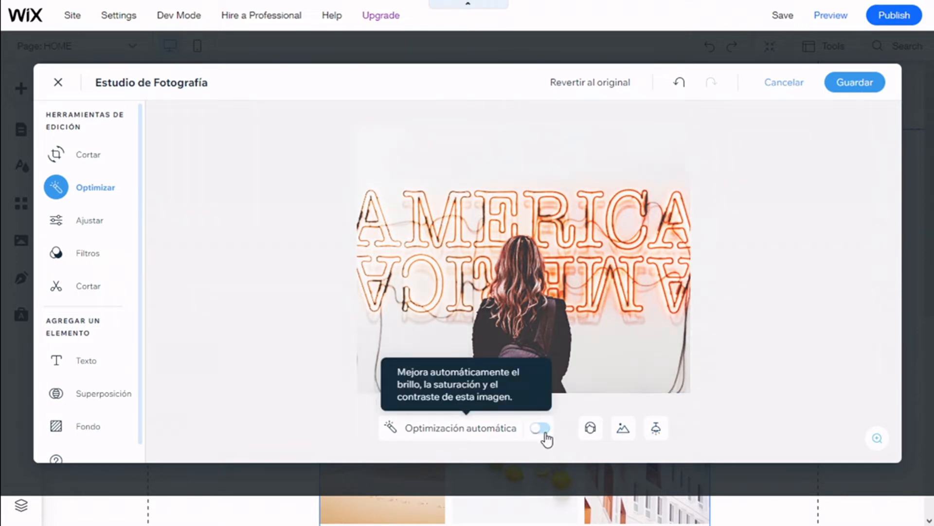
Step: Browse the Ajustar light, colour and effect sliders
click(100, 222)
scroll(205, 169, down, 2)
scroll(205, 169, up, 2)
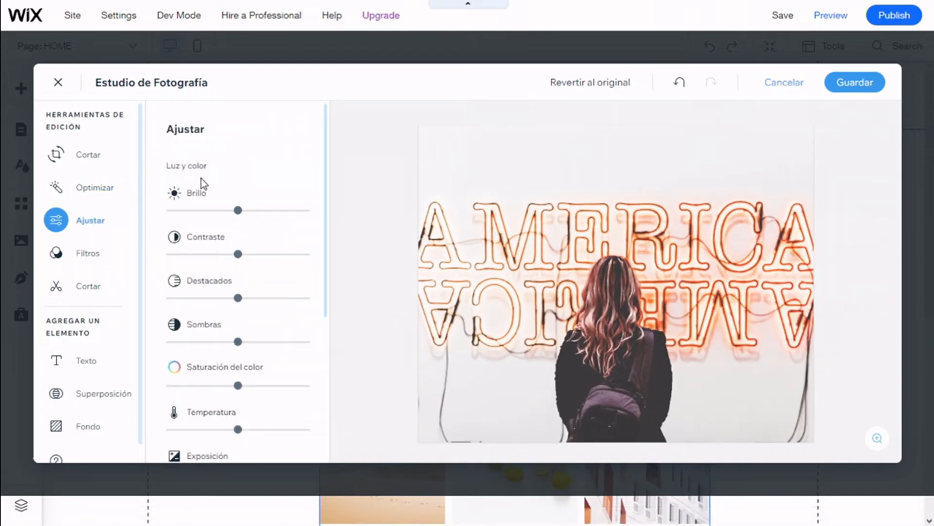
scroll(201, 190, down, 2)
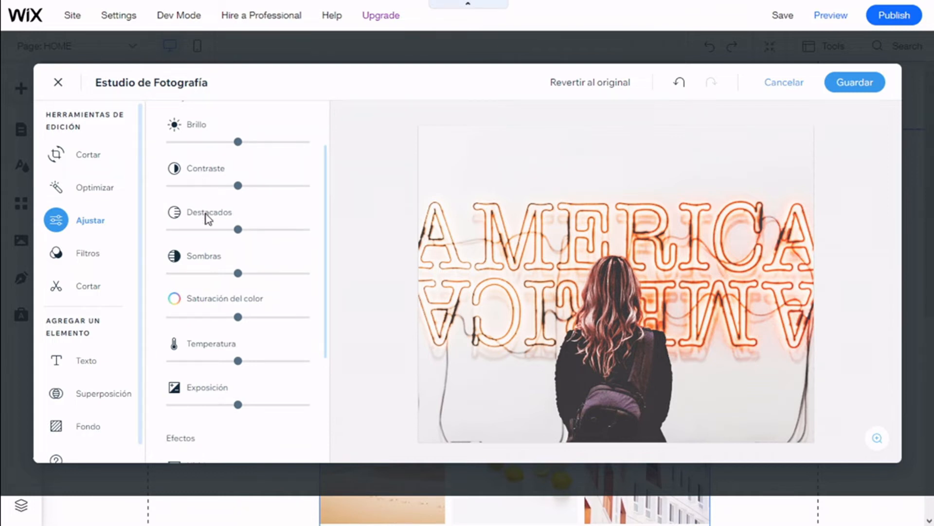
scroll(202, 221, down, 2)
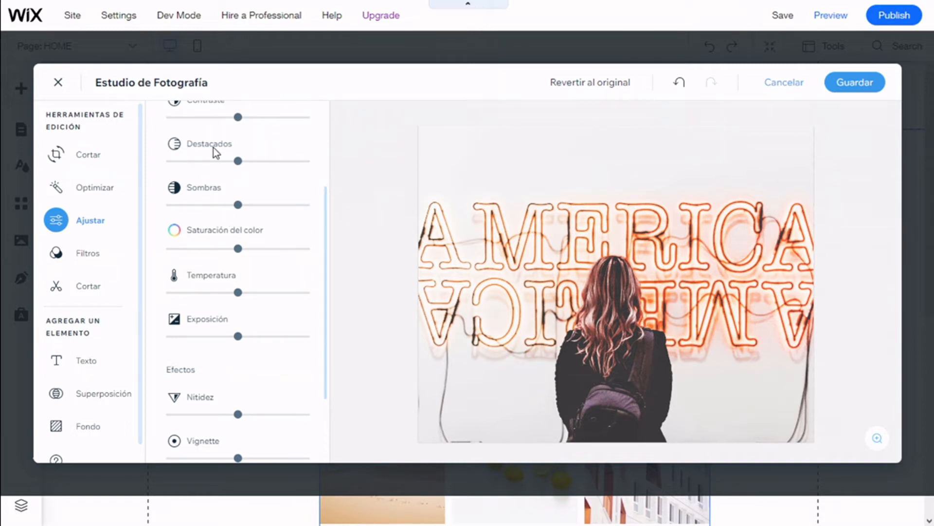
scroll(225, 179, down, 2)
scroll(234, 219, down, 1)
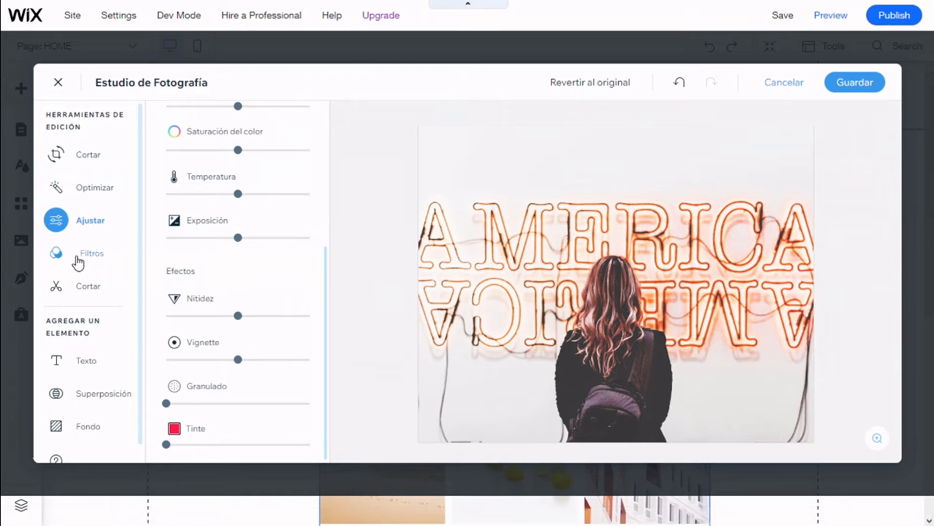
Step: Browse the list of colour filters
click(77, 258)
scroll(253, 209, down, 4)
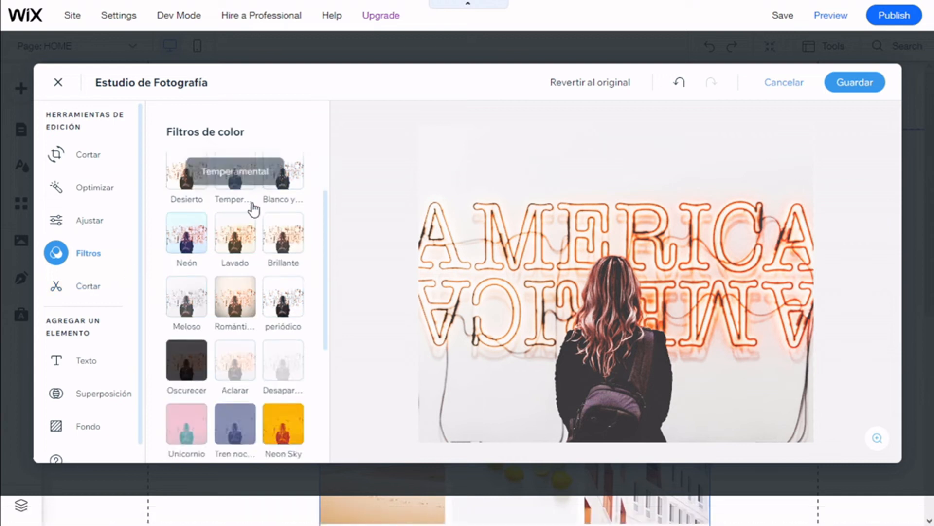
scroll(253, 219, down, 2)
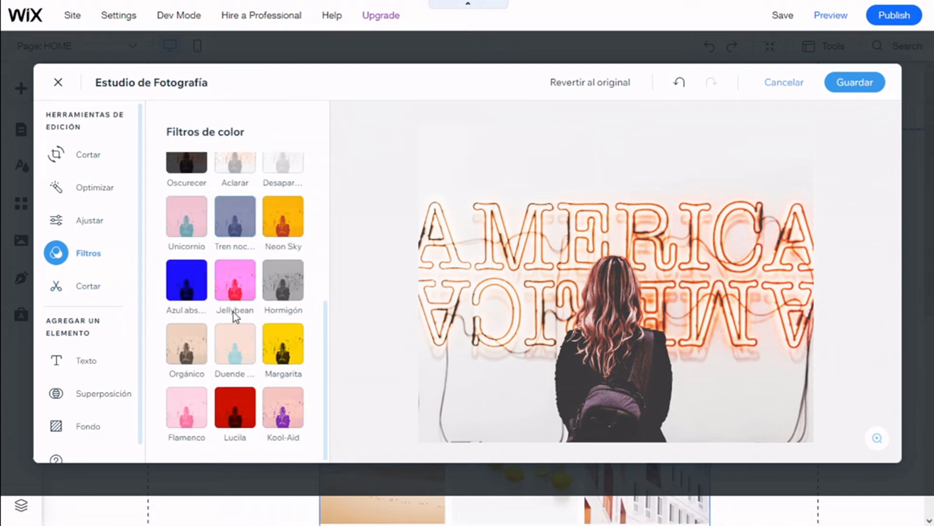
Step: Add the first Sombra overlay at full intensity and flip it horizontally
scroll(130, 279, down, 1)
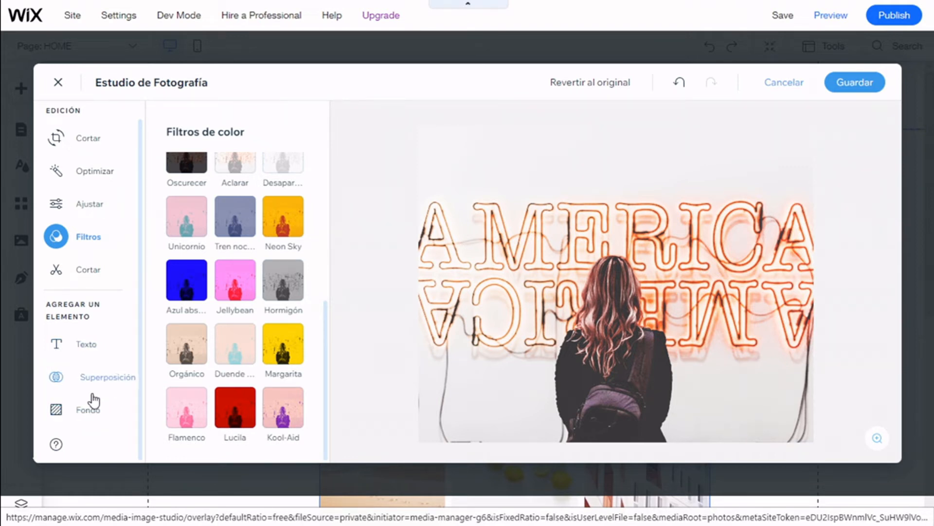
click(92, 382)
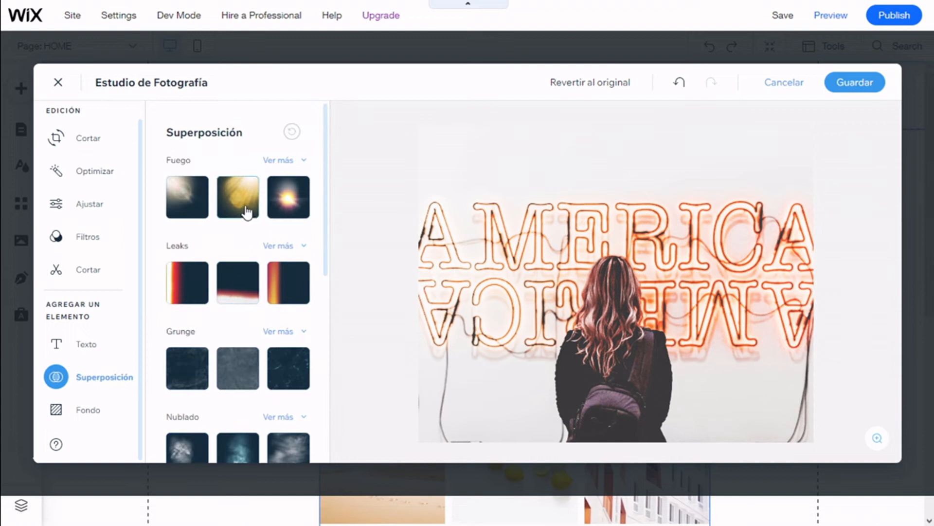
scroll(268, 292, down, 6)
click(249, 368)
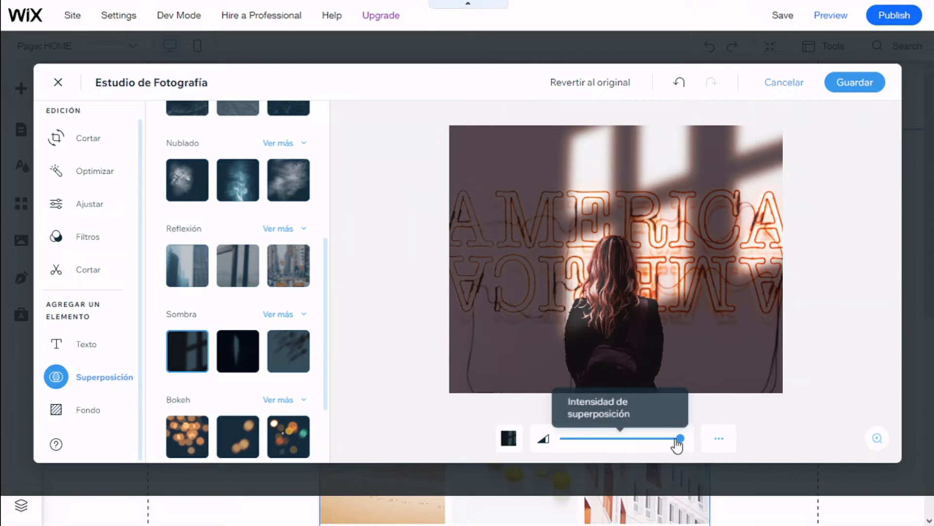
drag(658, 443, 688, 448)
click(719, 450)
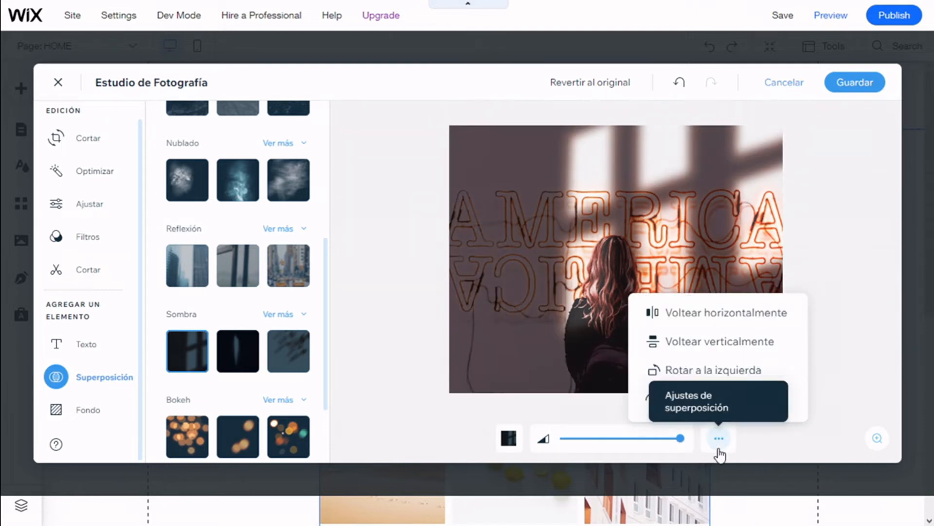
click(736, 316)
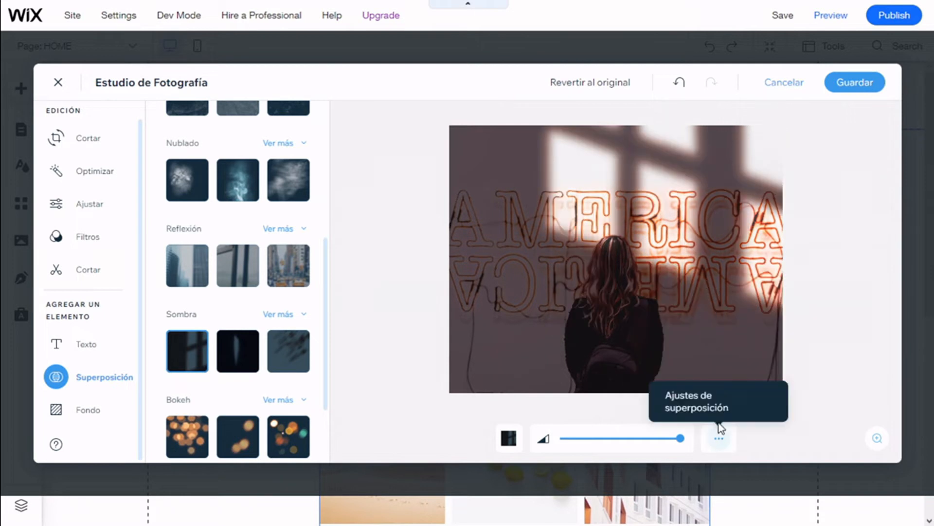
Step: Close the photo studio, discarding the unsaved changes
click(769, 92)
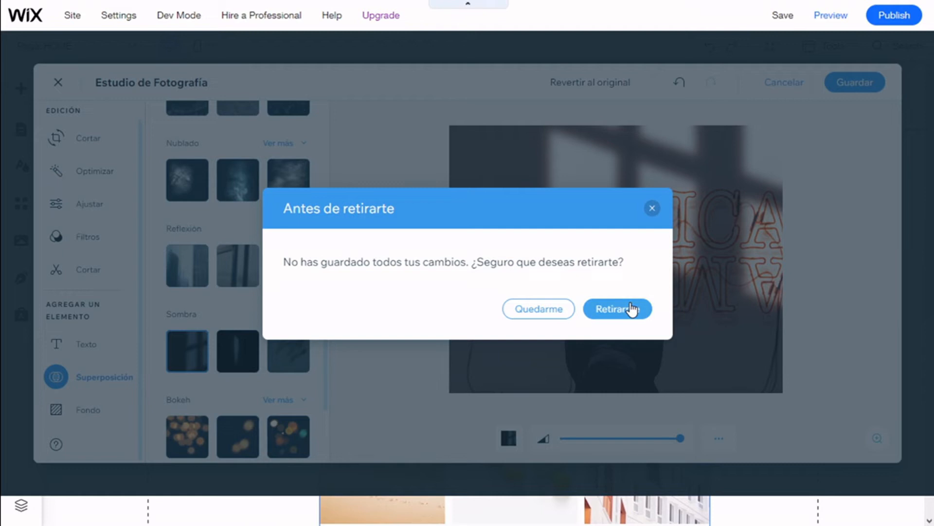
click(618, 309)
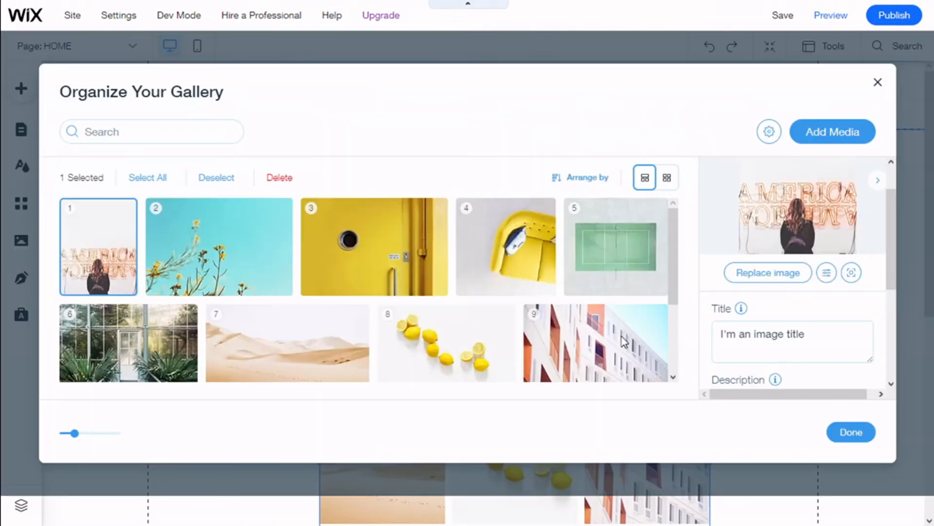
Step: Open the gallery's Layout settings
scroll(828, 283, down, 3)
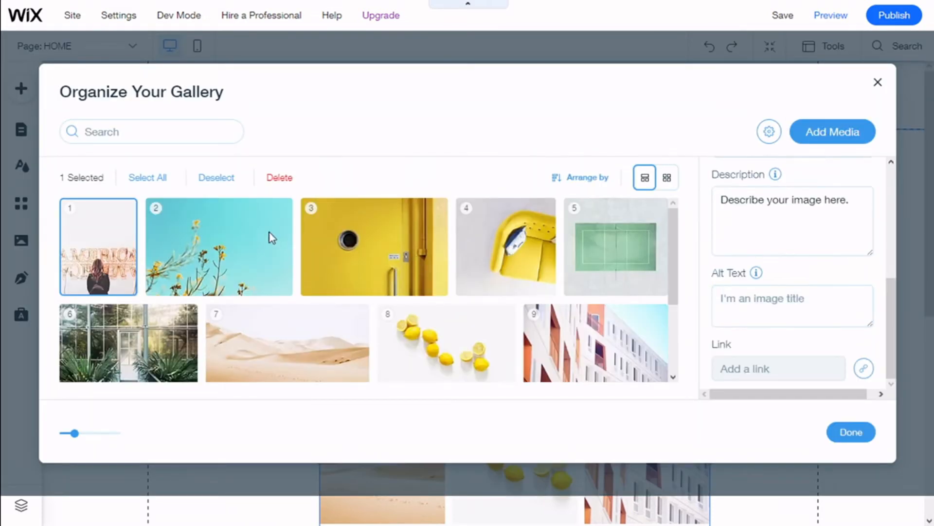
scroll(443, 322, down, 3)
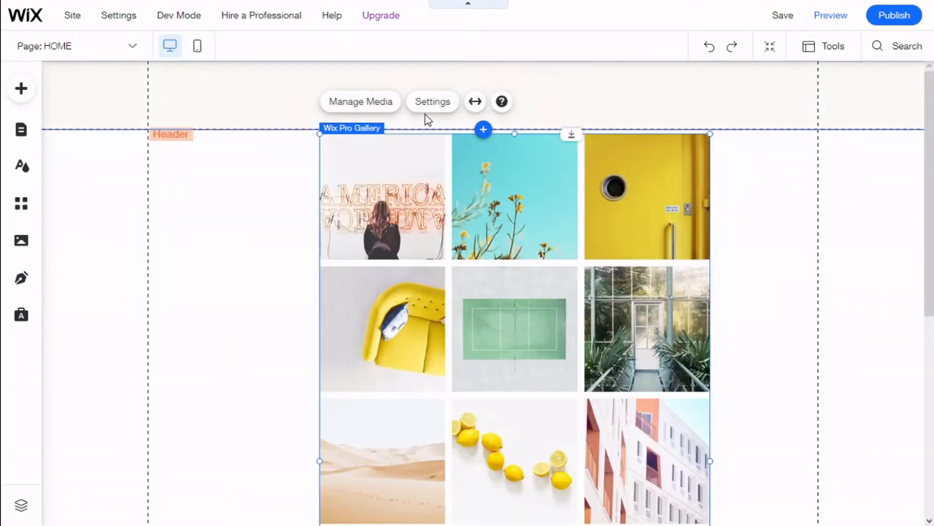
click(417, 110)
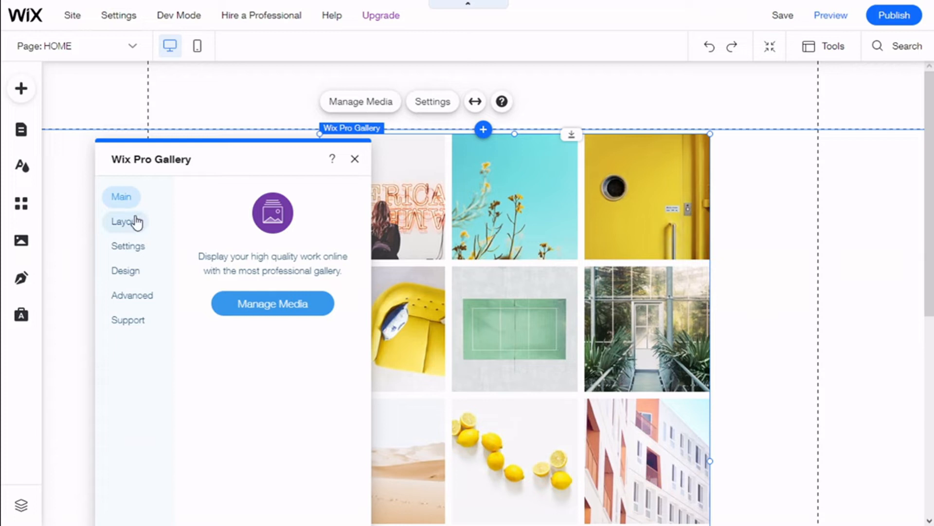
click(137, 222)
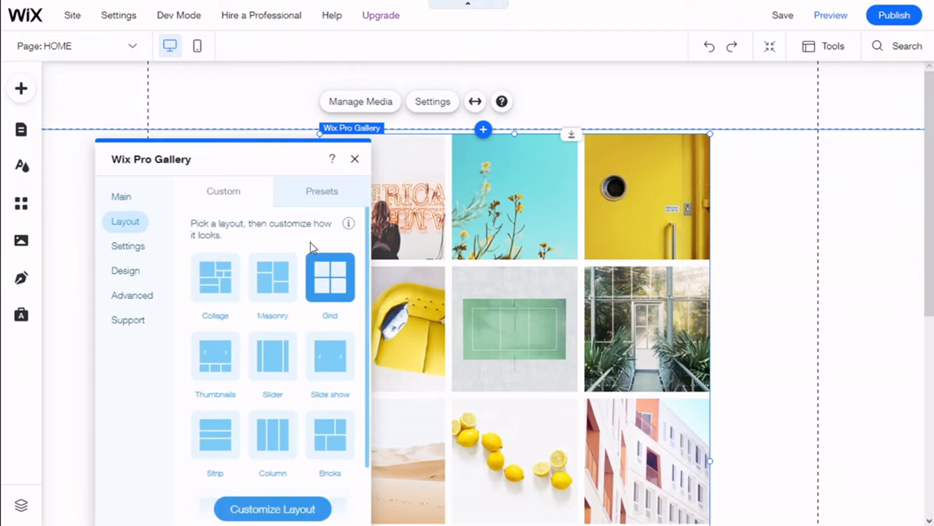
Step: Browse the available custom gallery layouts
scroll(305, 265, down, 2)
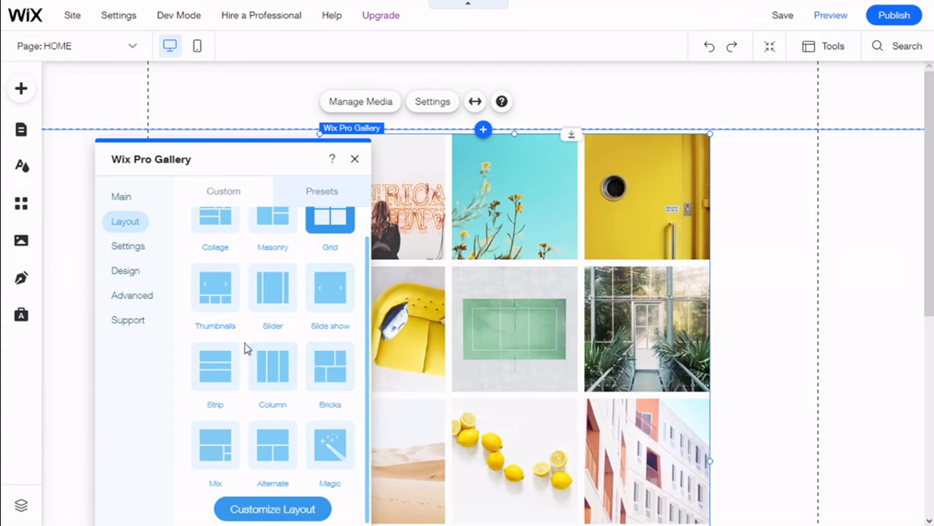
scroll(242, 325, up, 2)
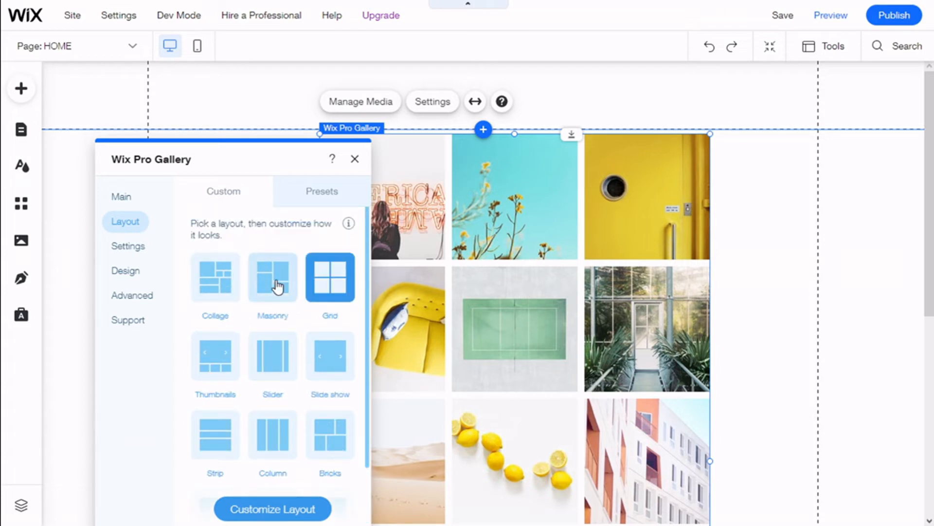
scroll(278, 287, down, 2)
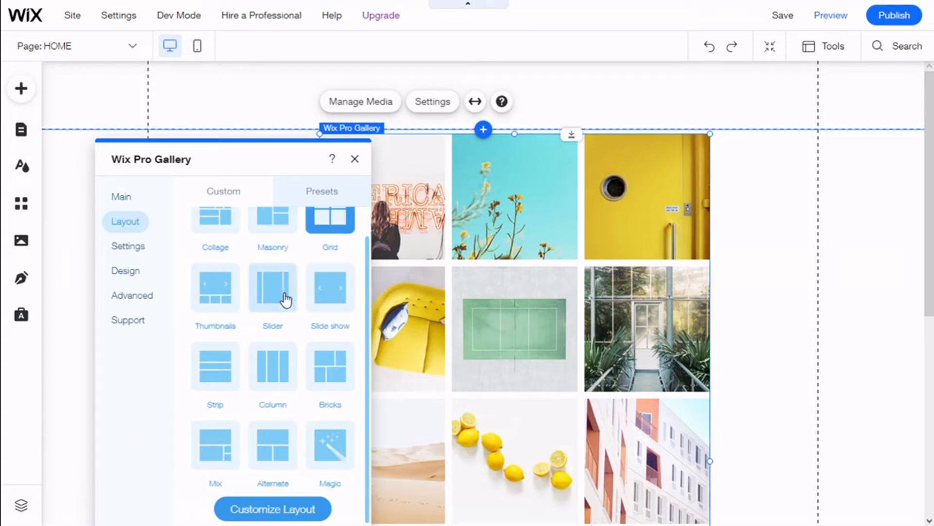
scroll(292, 341, down, 1)
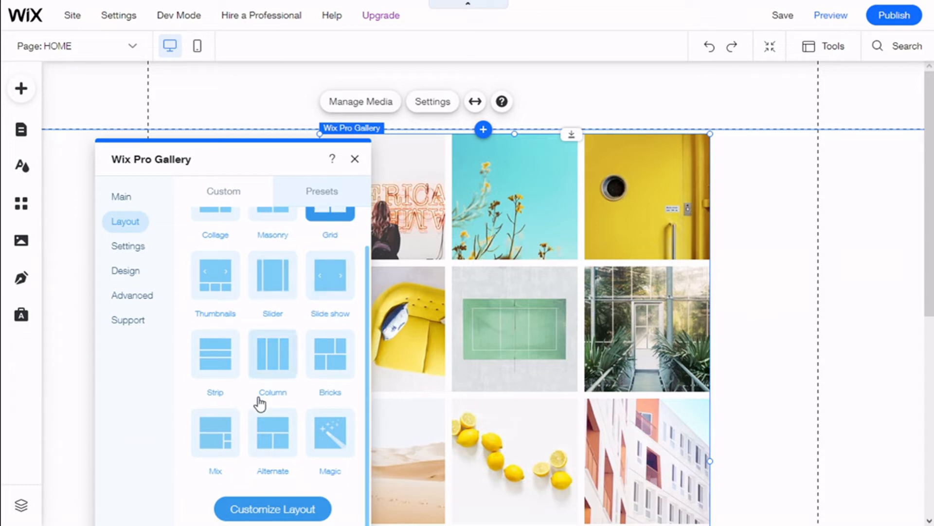
scroll(315, 351, up, 2)
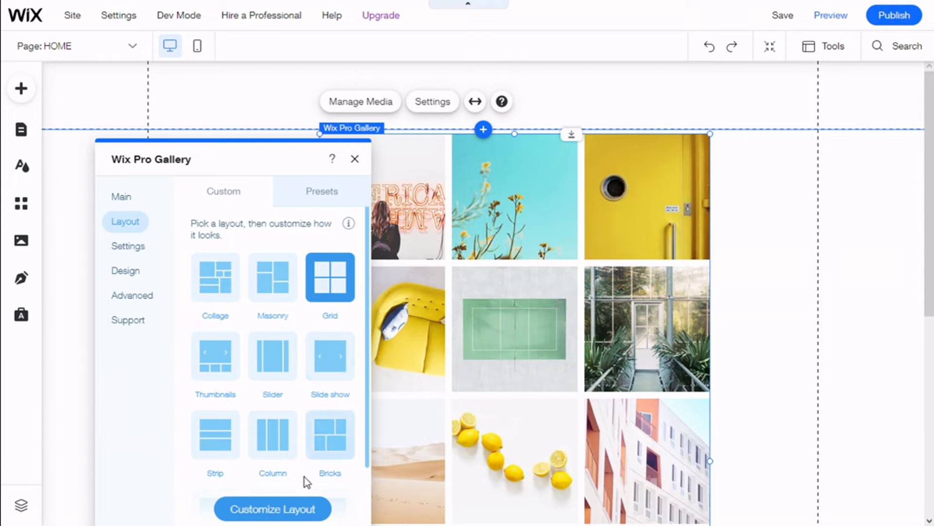
Step: Browse the readymade layout presets
click(321, 204)
scroll(308, 314, down, 3)
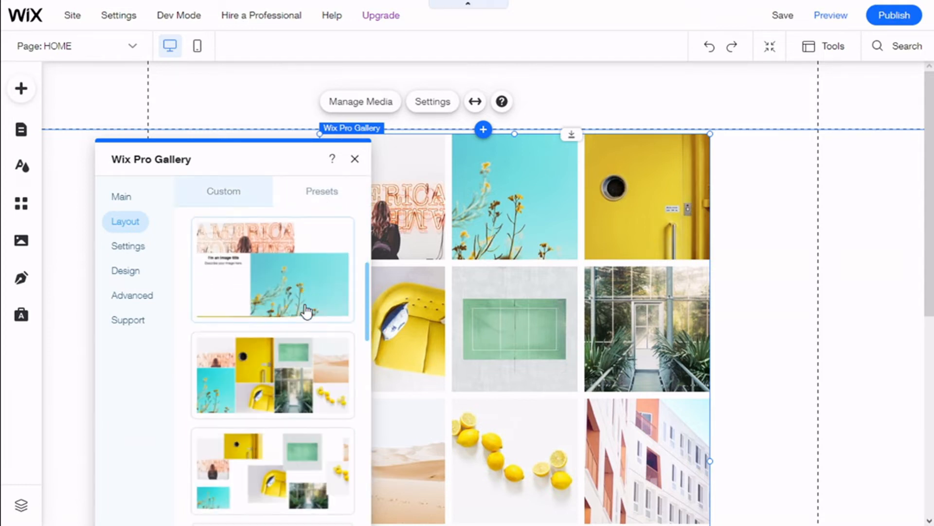
scroll(305, 311, down, 1)
scroll(305, 314, up, 4)
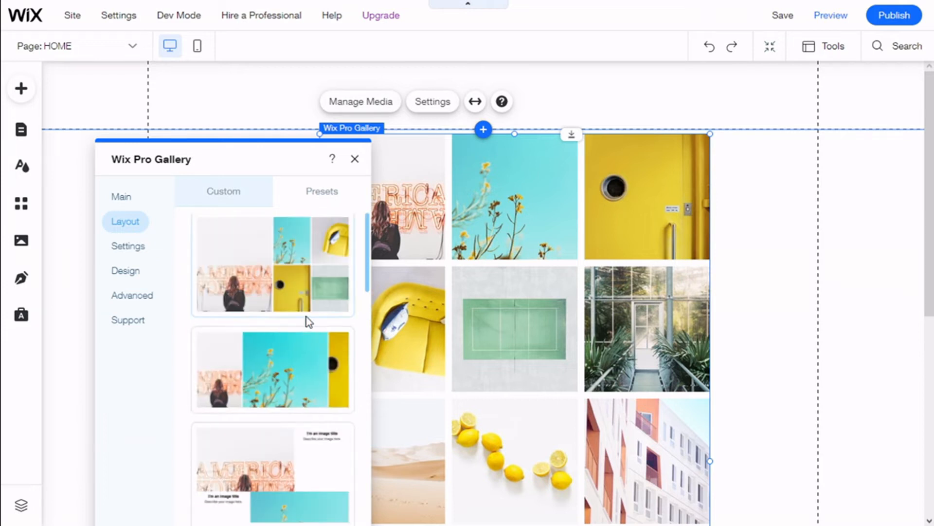
scroll(305, 316, up, 1)
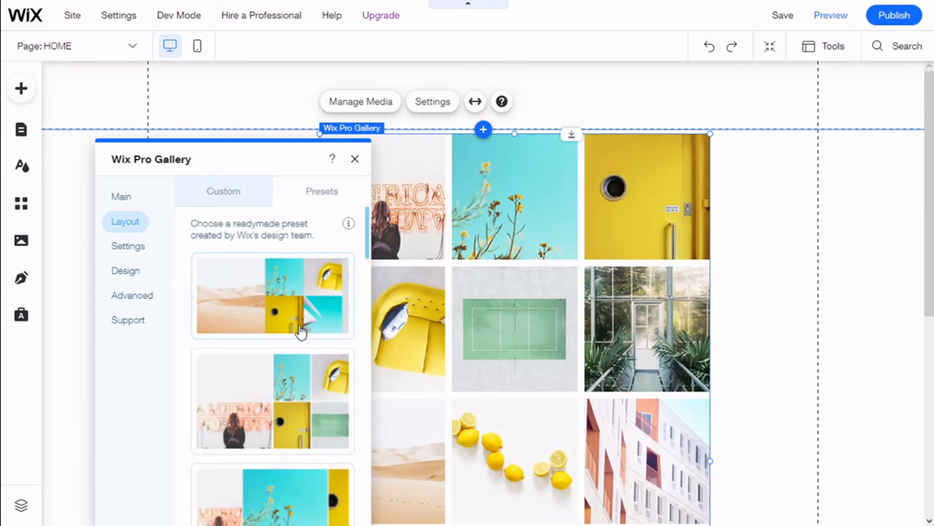
Step: Open the layout customization and try the 9:16 image ratio before returning to 1:1
click(248, 205)
scroll(265, 370, down, 2)
click(290, 510)
scroll(291, 270, up, 2)
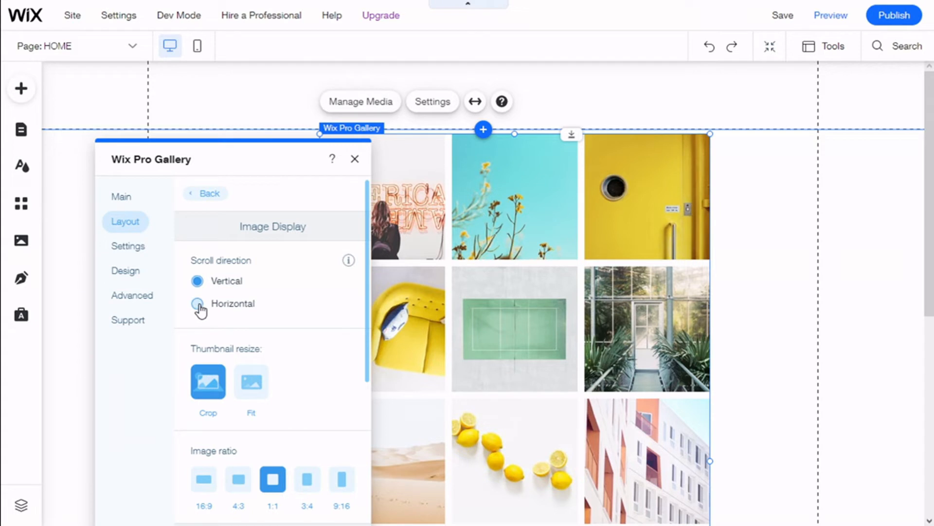
scroll(297, 298, down, 2)
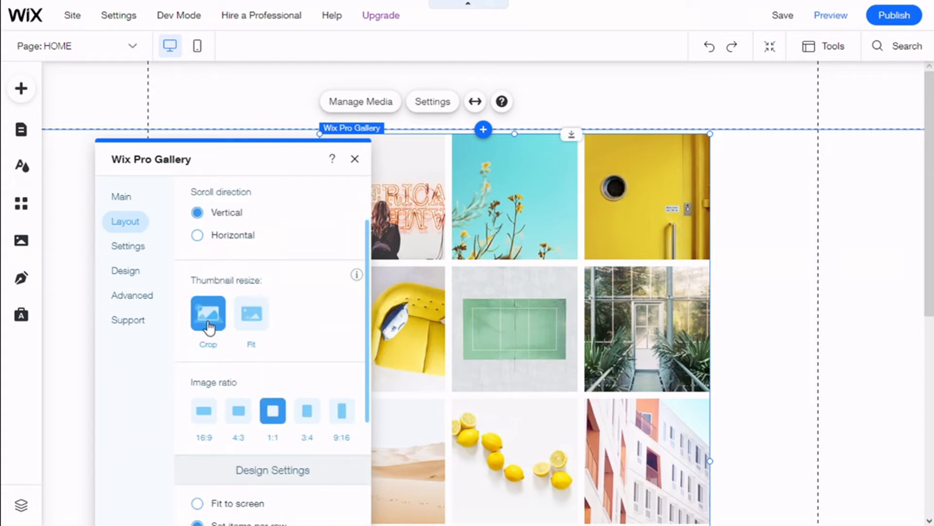
scroll(292, 321, down, 4)
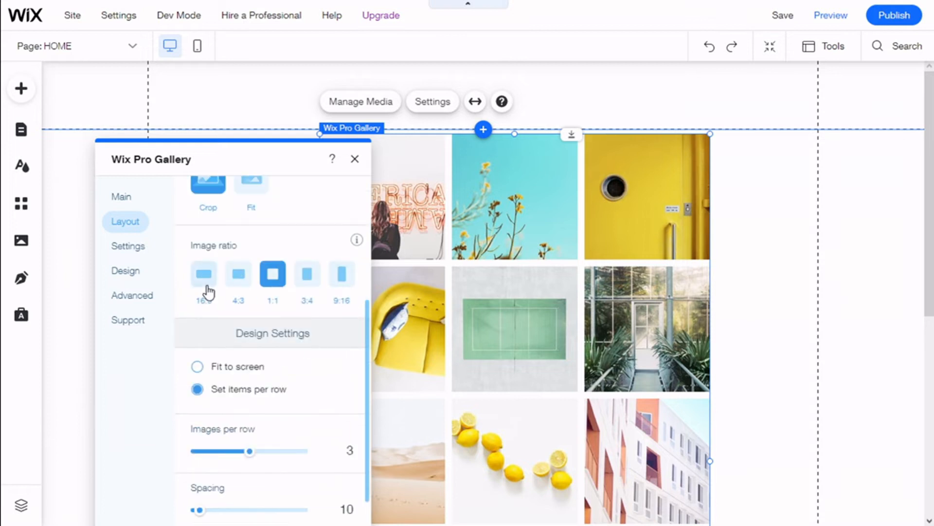
click(343, 289)
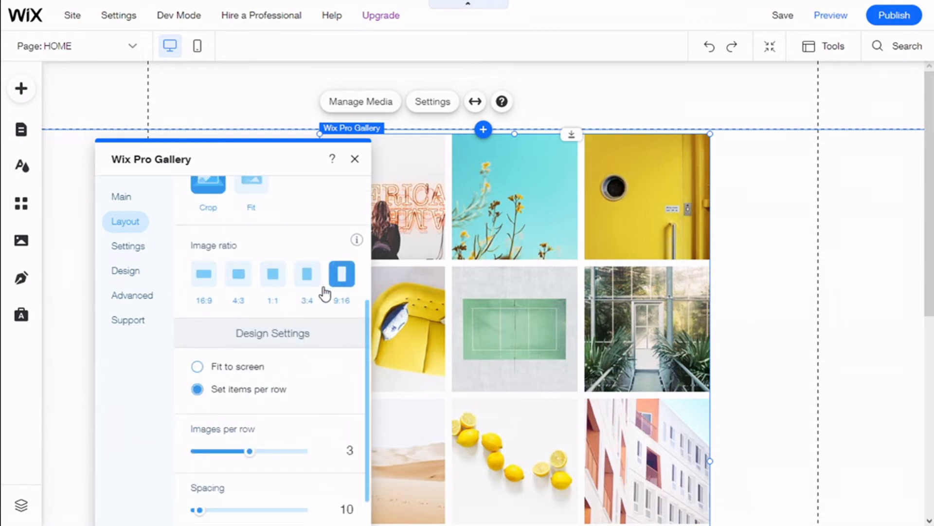
click(281, 289)
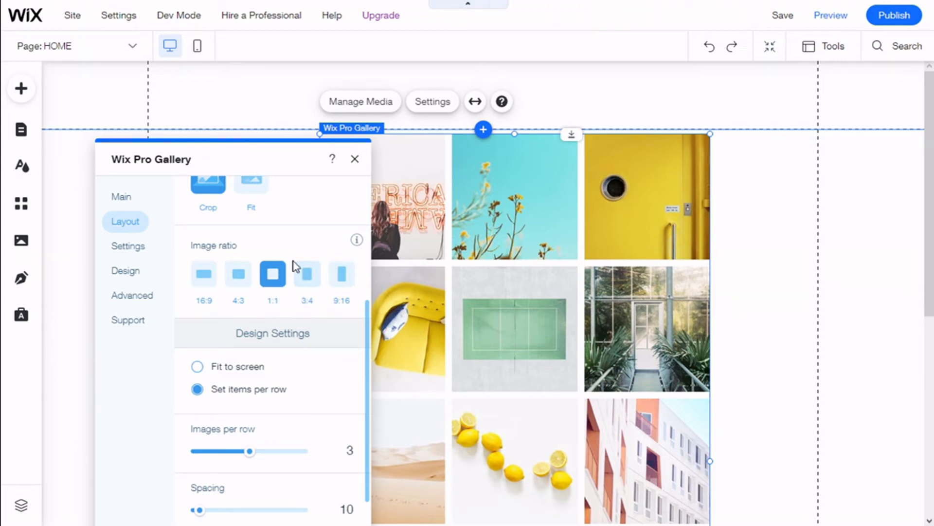
Step: Set two images per row and switch on the Load More button
scroll(288, 318, down, 1)
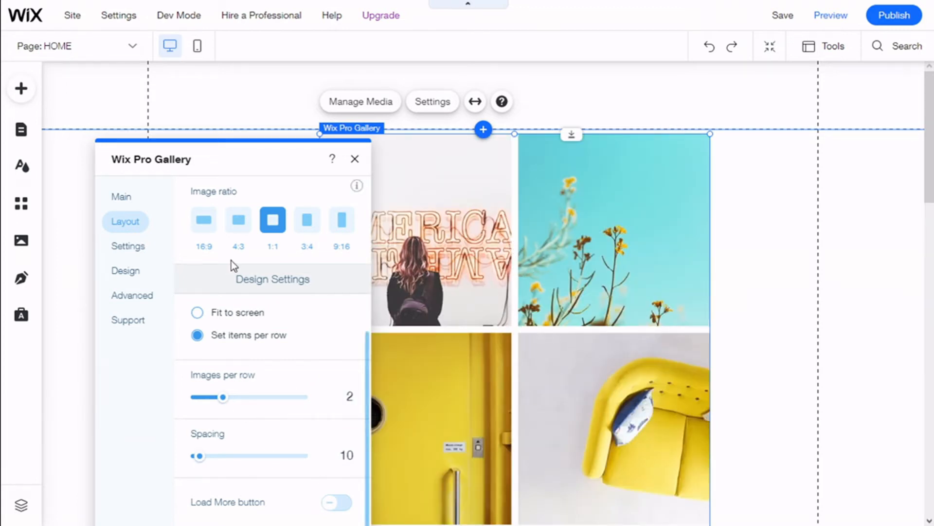
click(337, 501)
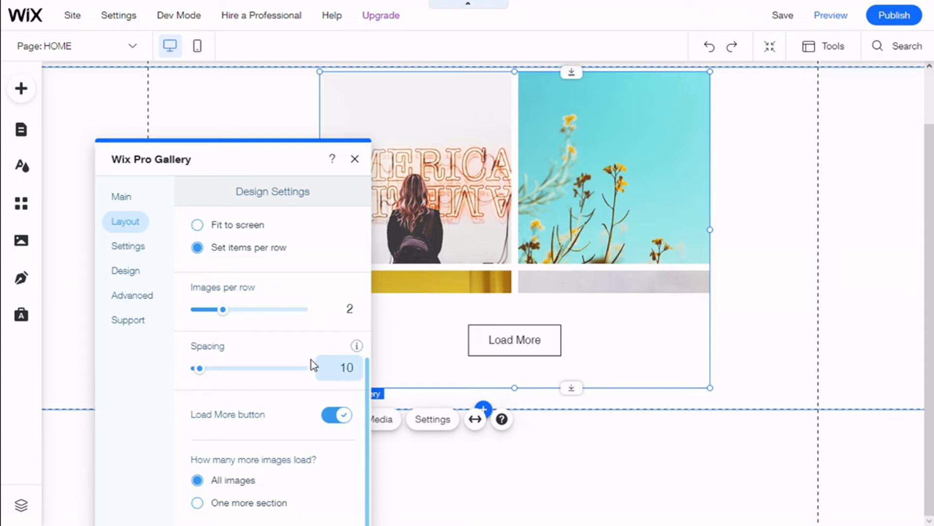
scroll(311, 362, up, 6)
scroll(302, 357, up, 1)
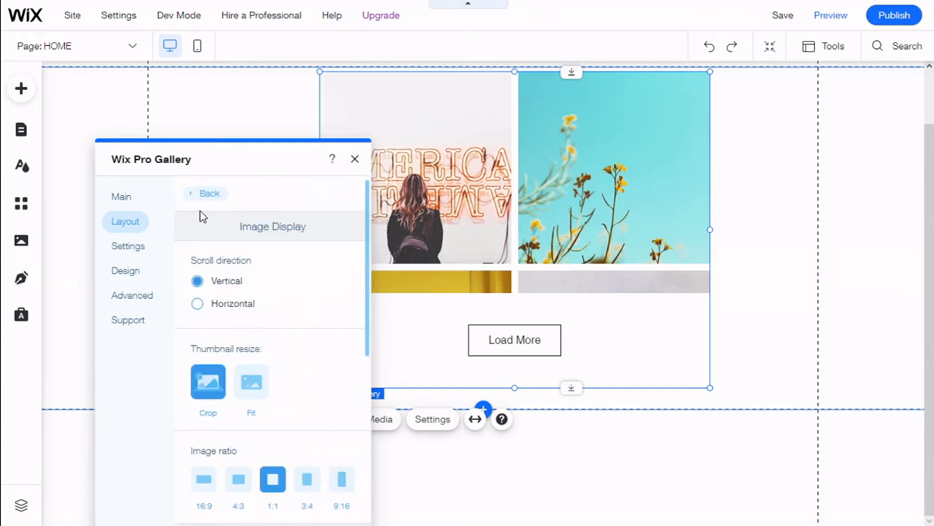
Step: Review the click-action options in the gallery settings, keeping Open in Expand Mode
click(205, 194)
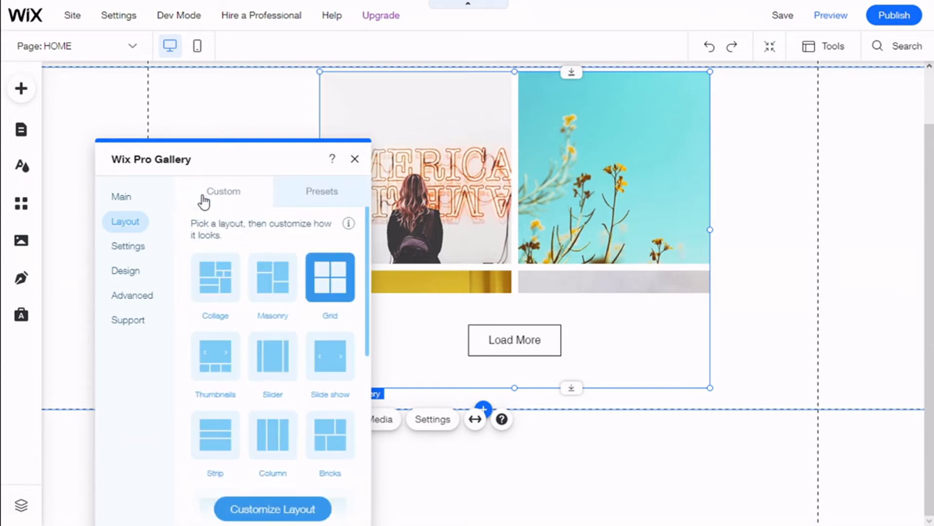
click(148, 254)
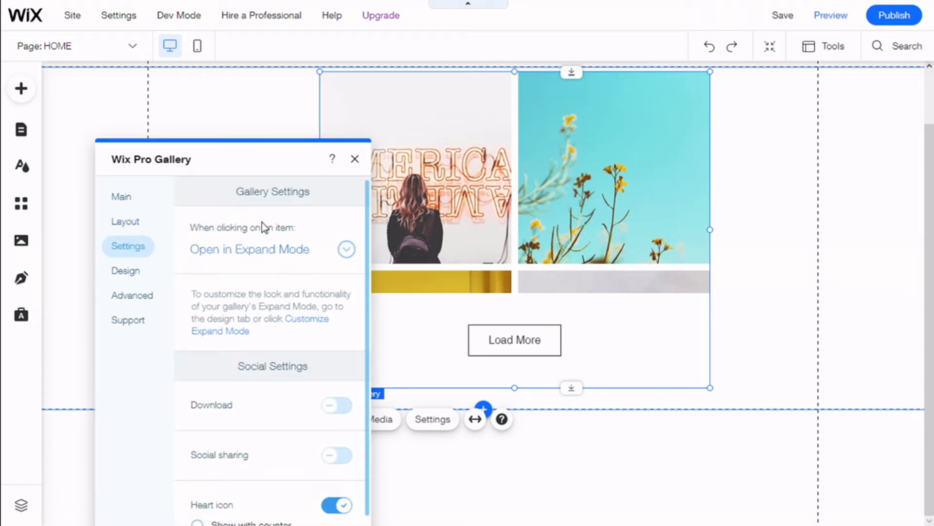
scroll(276, 231, down, 1)
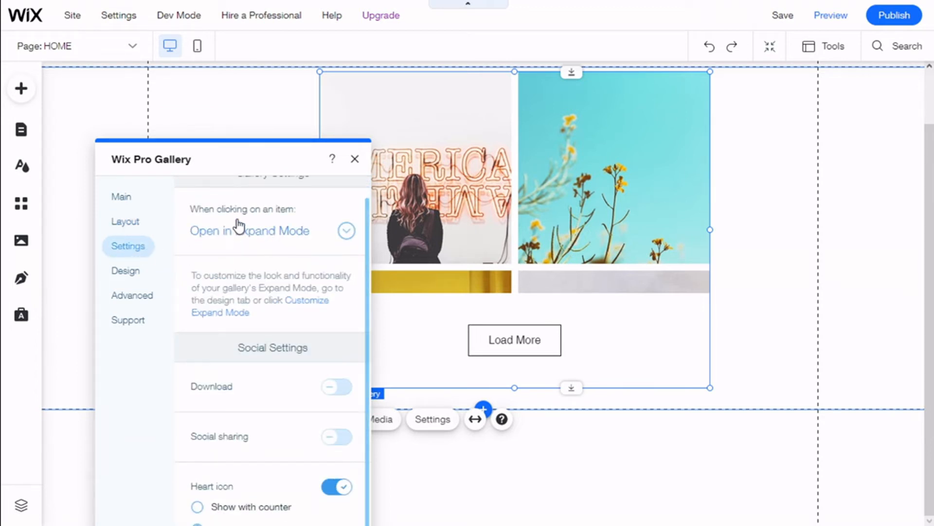
click(347, 231)
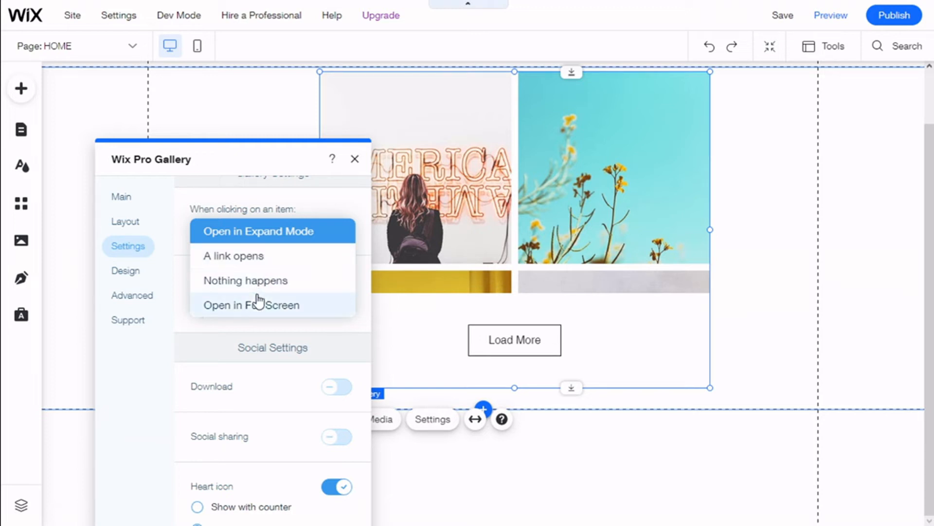
click(208, 231)
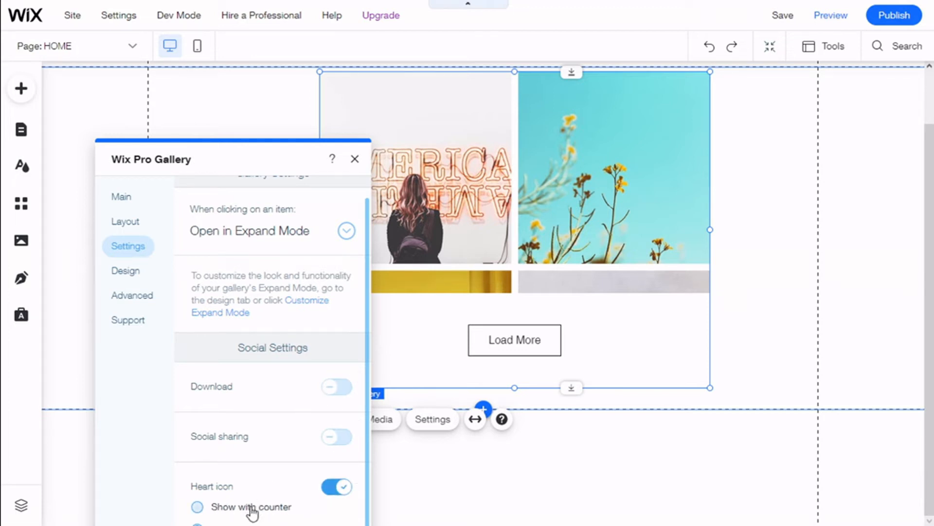
Step: Switch the heart icon off and back on
drag(236, 156, 240, 86)
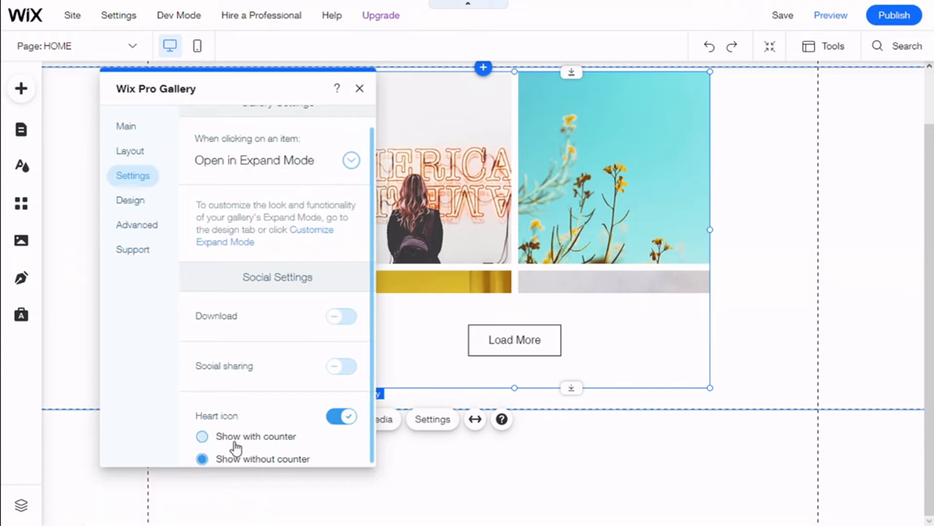
click(343, 417)
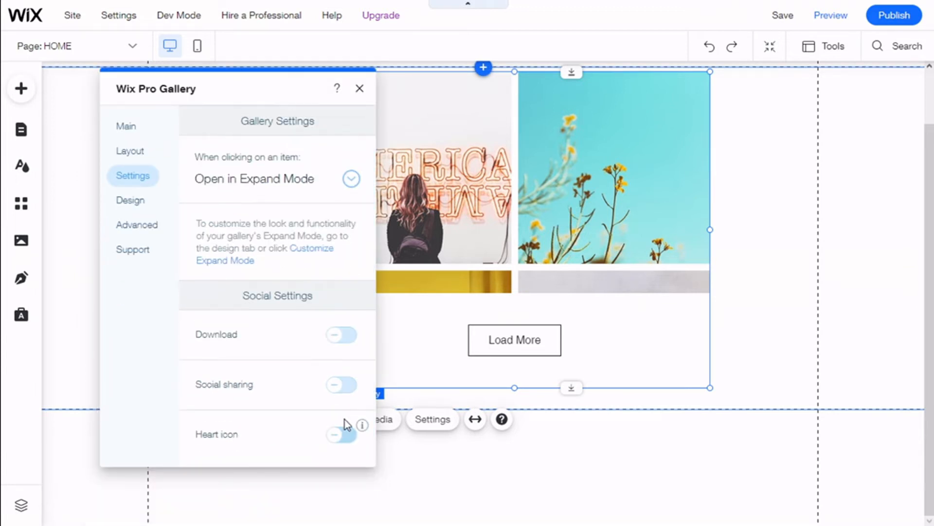
click(340, 435)
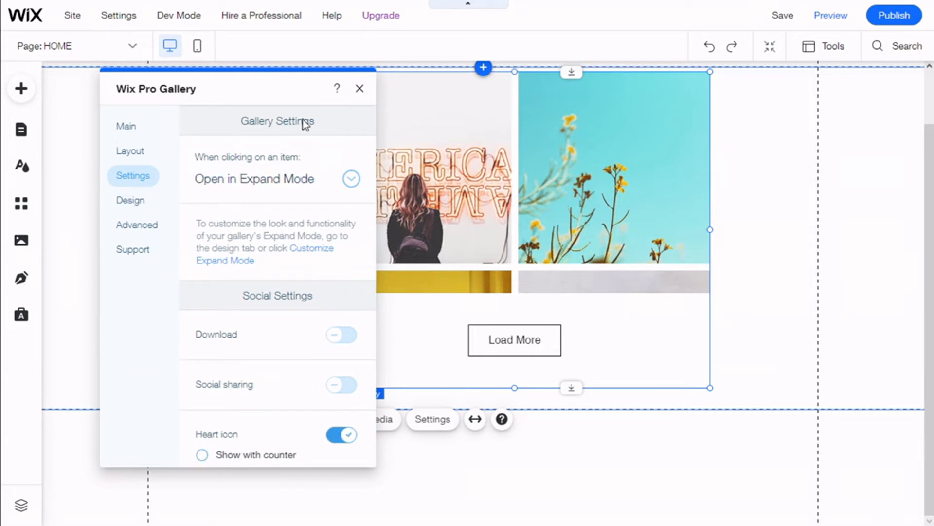
Step: Open the gallery's overlay design settings and try a partial overlay at 48% size before returning to full overlay
click(145, 202)
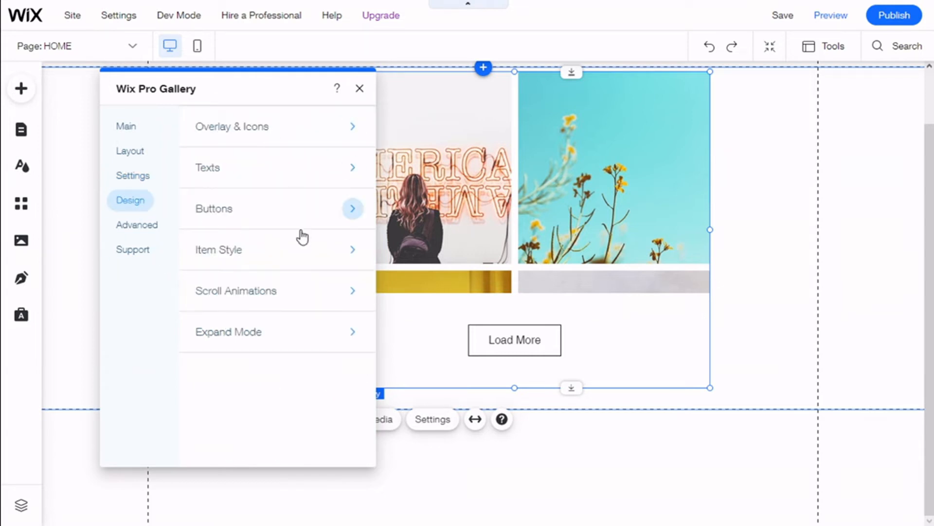
click(262, 138)
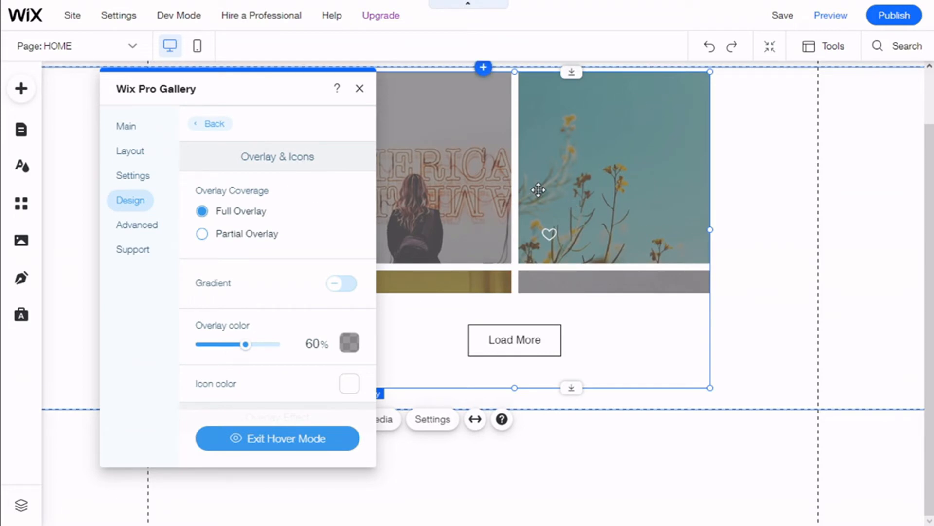
click(250, 236)
drag(308, 386, 251, 385)
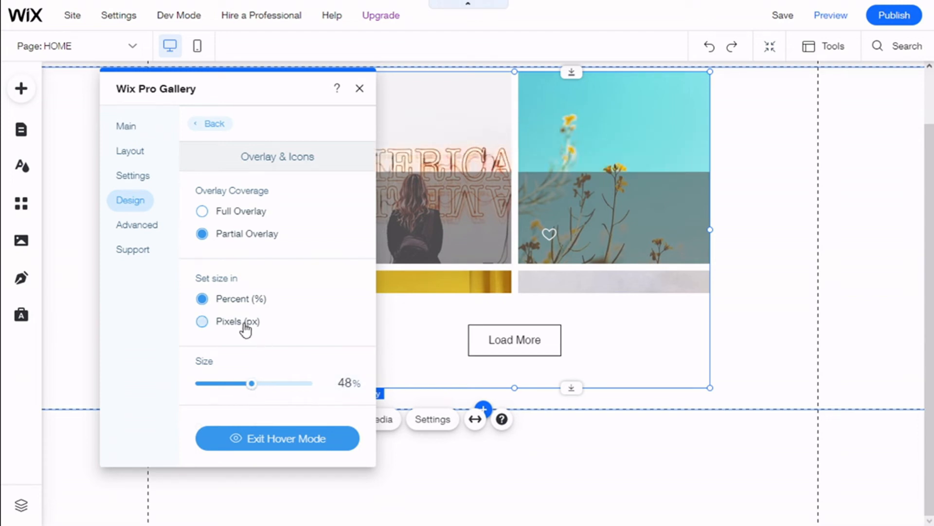
click(202, 211)
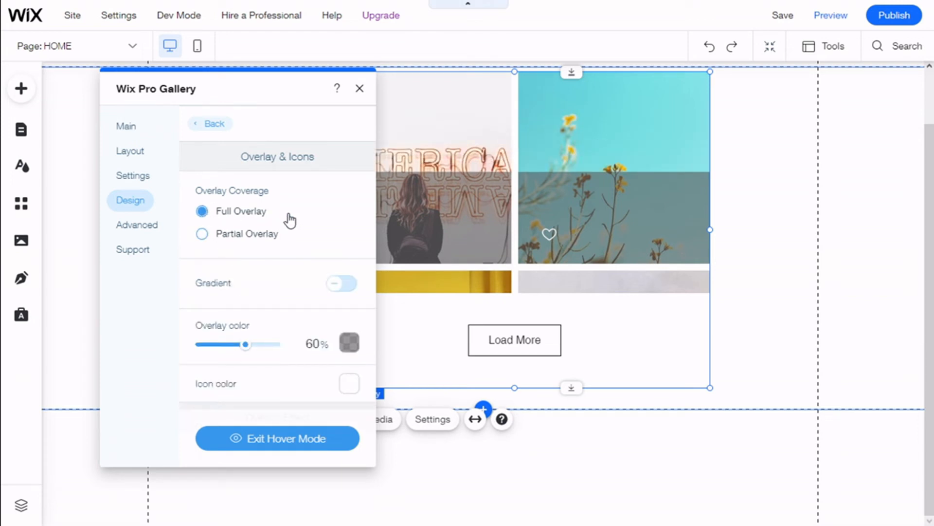
Step: Switch the overlay gradient on and back off
scroll(349, 230, down, 2)
click(351, 217)
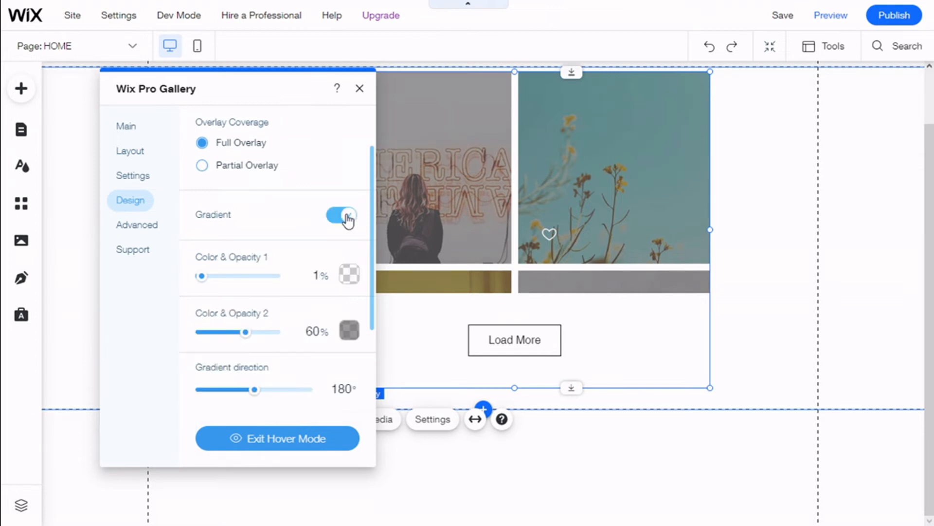
click(345, 215)
Step: Try a black icon color, then set the icon color back to white and close the color picker
scroll(306, 211, down, 2)
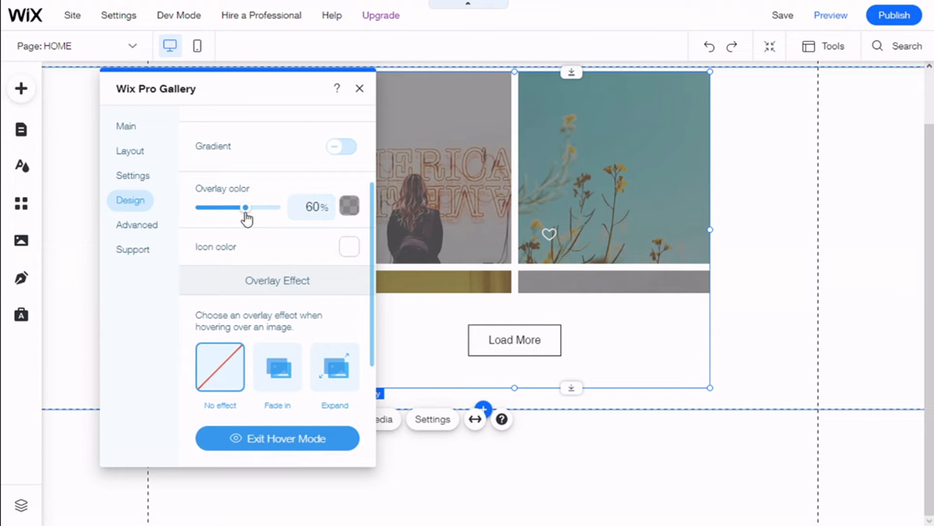
click(349, 248)
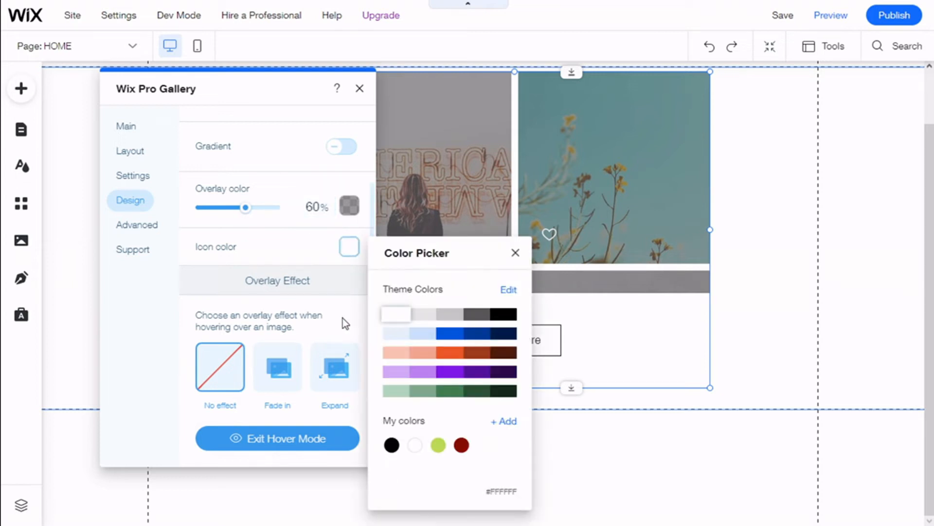
click(508, 319)
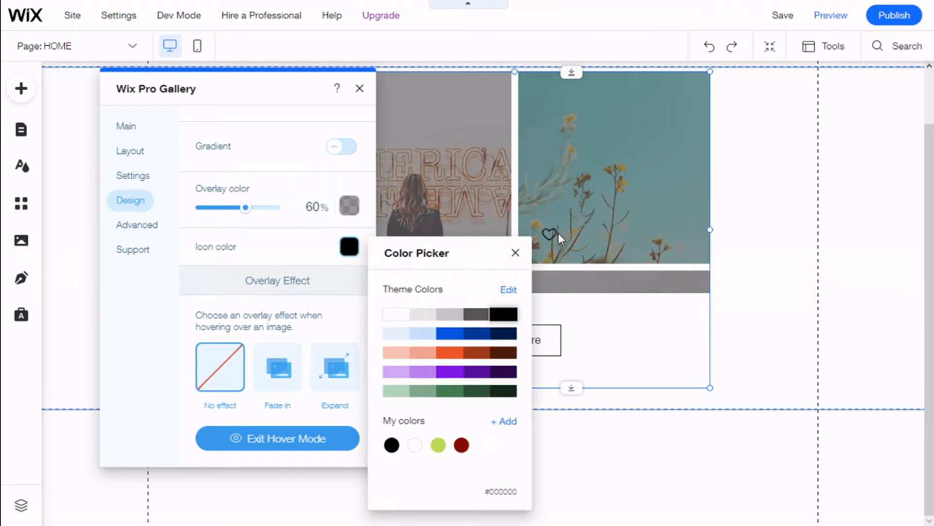
click(396, 314)
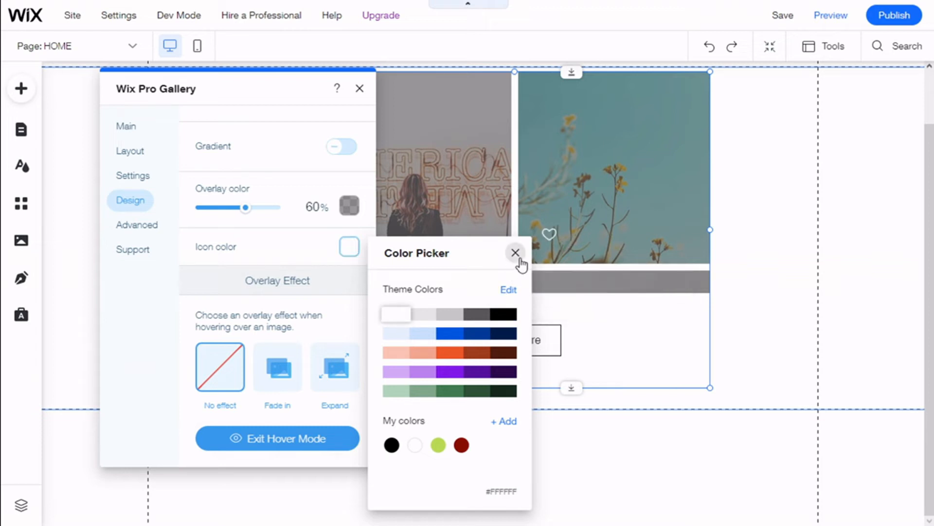
click(515, 252)
Step: Set the hover overlay effect to Fade in
scroll(299, 235, down, 2)
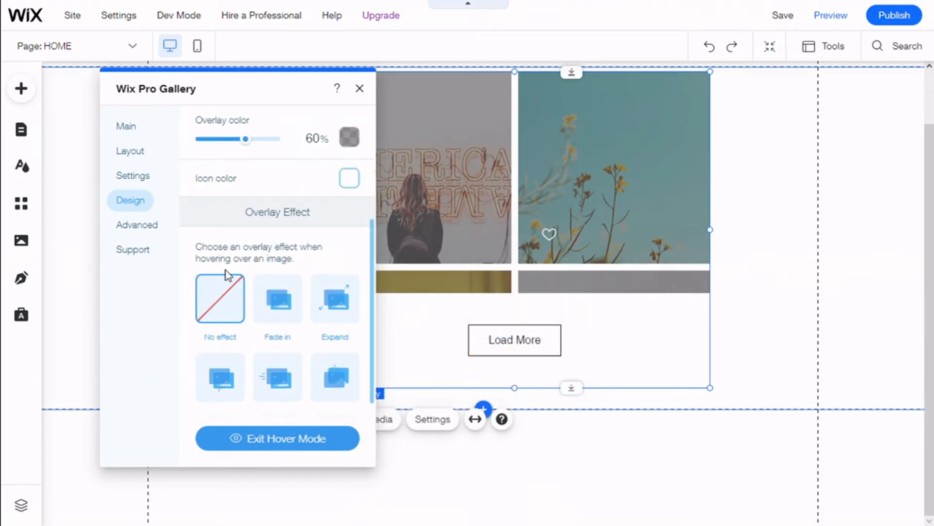
scroll(295, 261, down, 2)
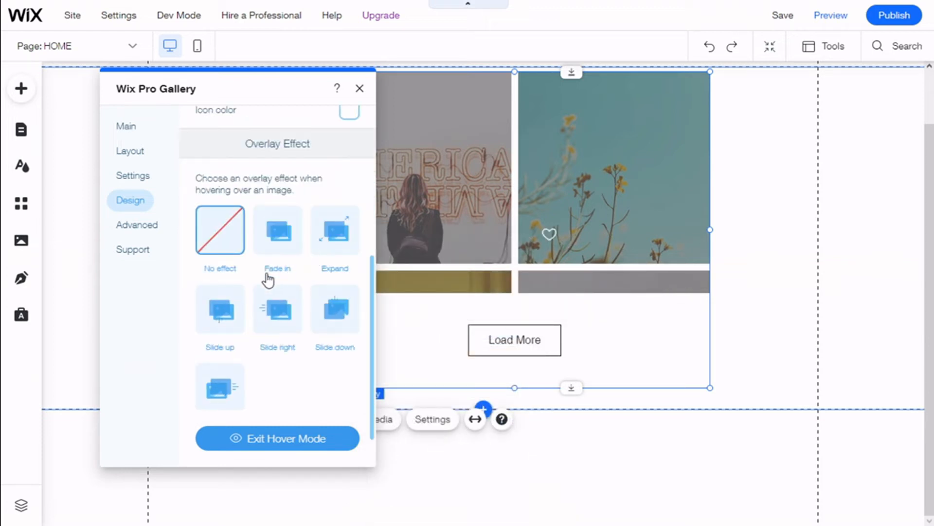
click(290, 253)
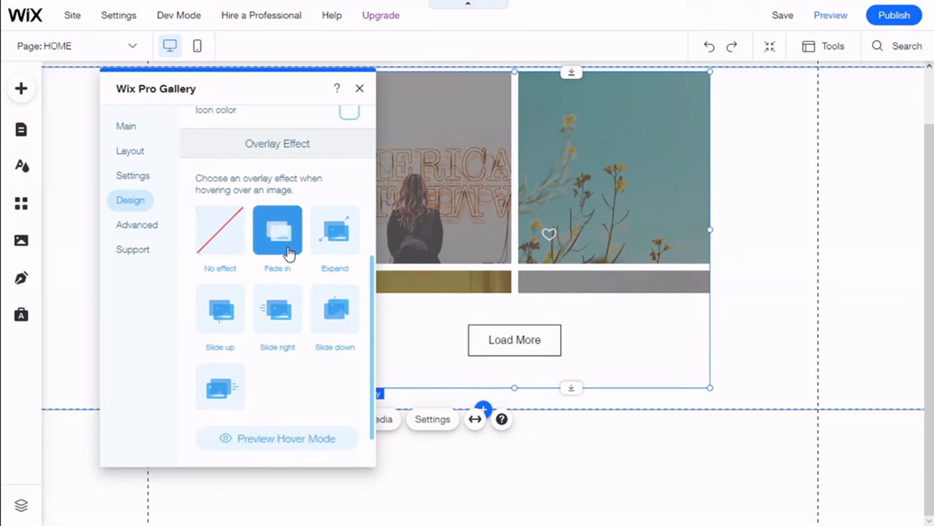
scroll(207, 268, down, 1)
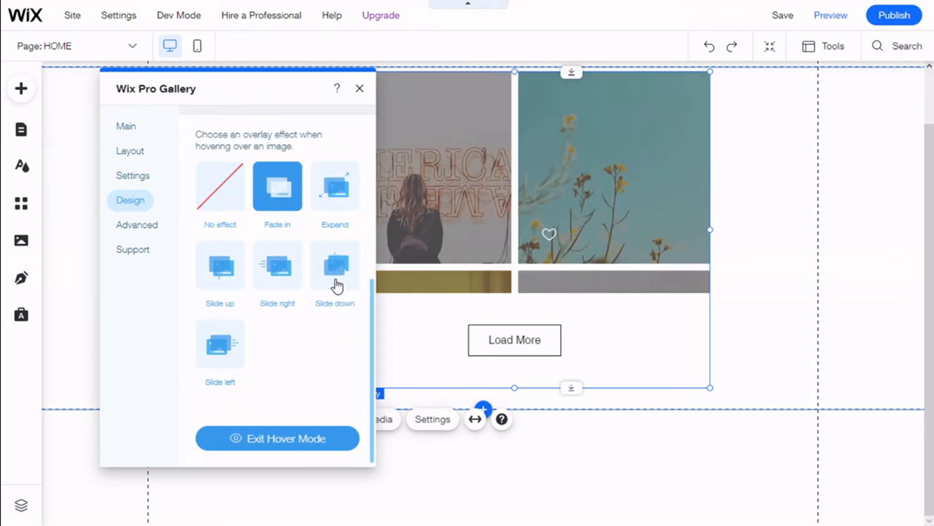
scroll(293, 345, up, 6)
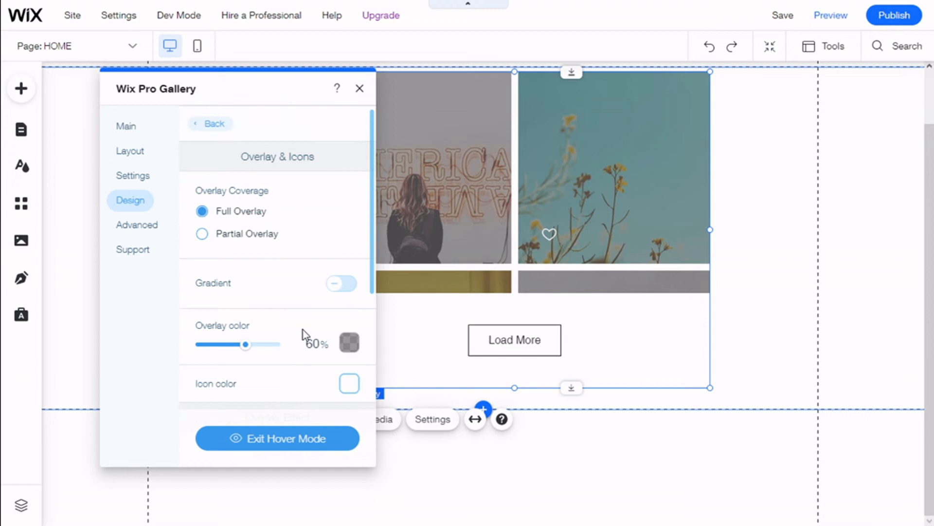
Step: Open the text display settings and show the title and description on gallery items
click(212, 125)
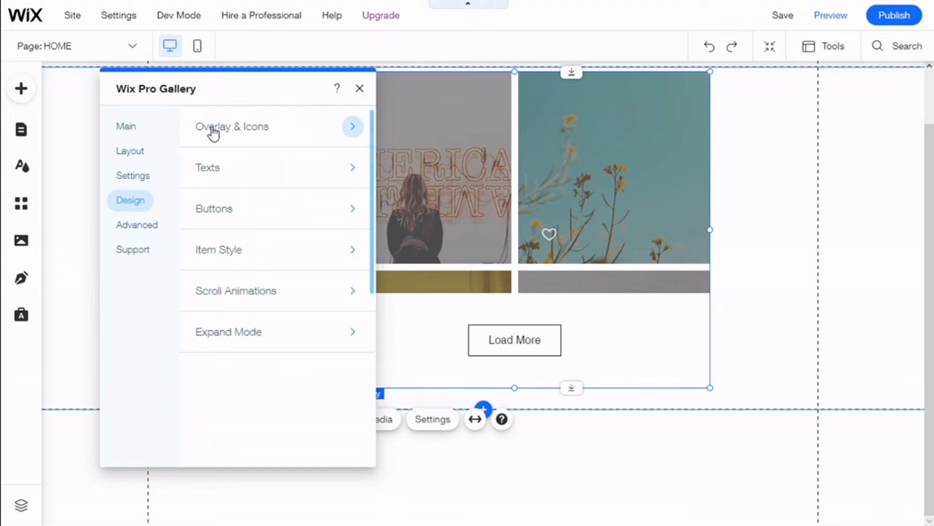
click(269, 174)
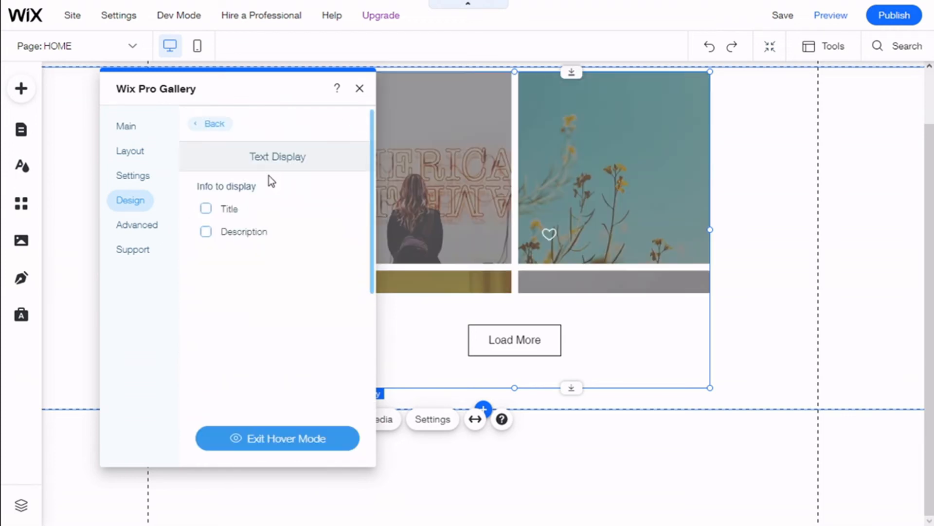
click(205, 208)
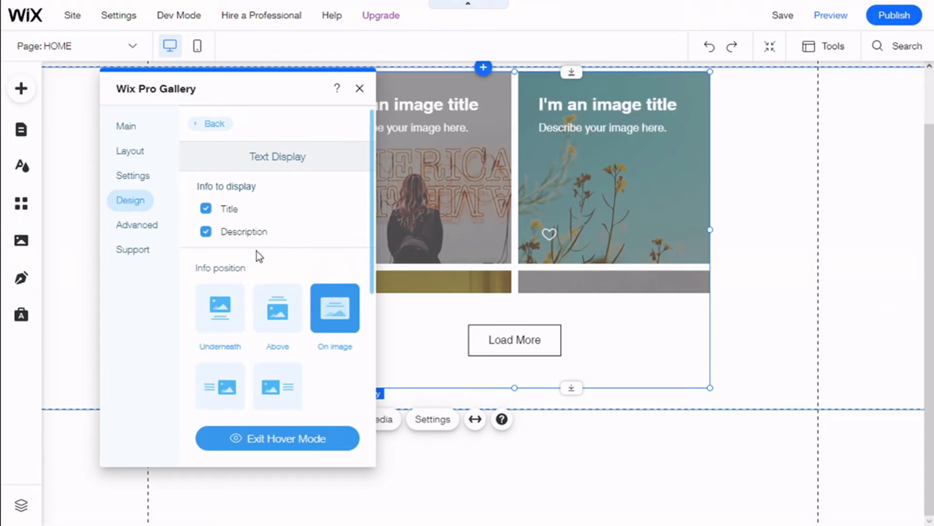
Step: Try the Right, Left, Underneath and Above info positions, finishing with the text On image
scroll(270, 273, down, 1)
click(284, 320)
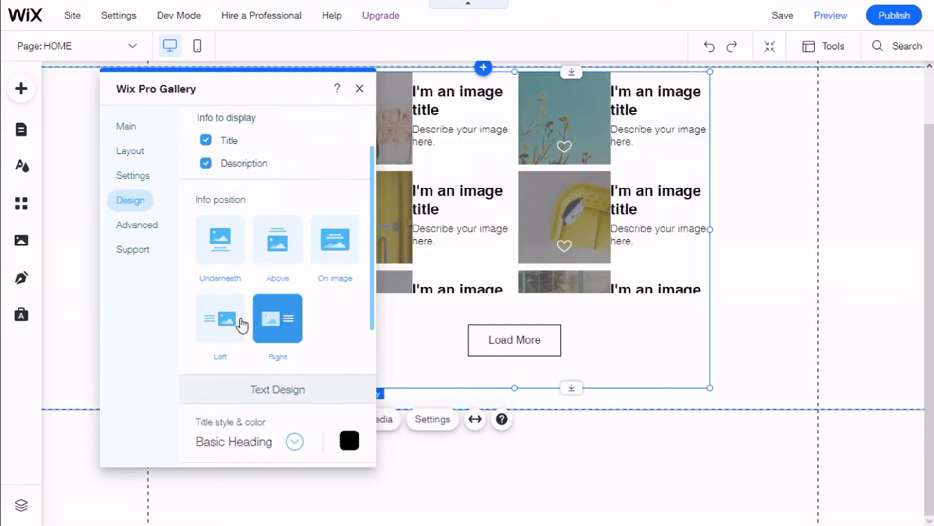
click(240, 322)
click(236, 255)
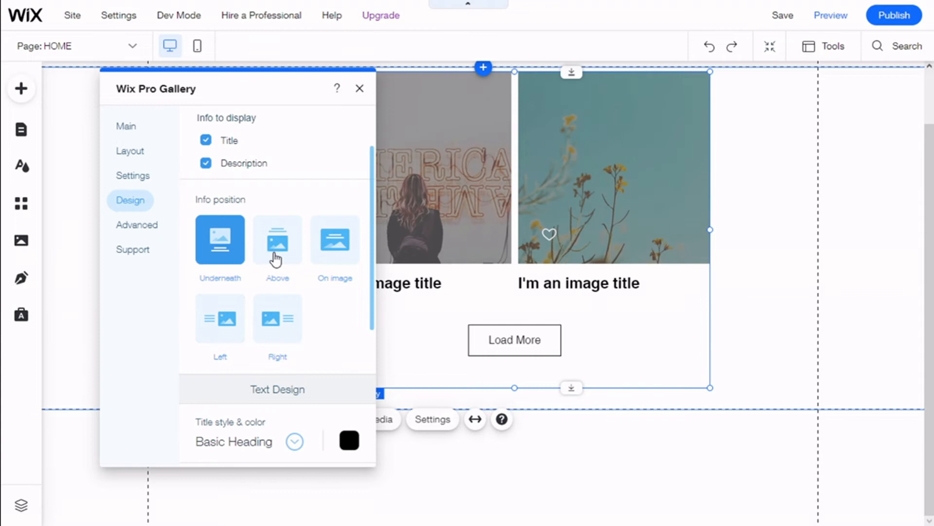
click(279, 257)
click(328, 257)
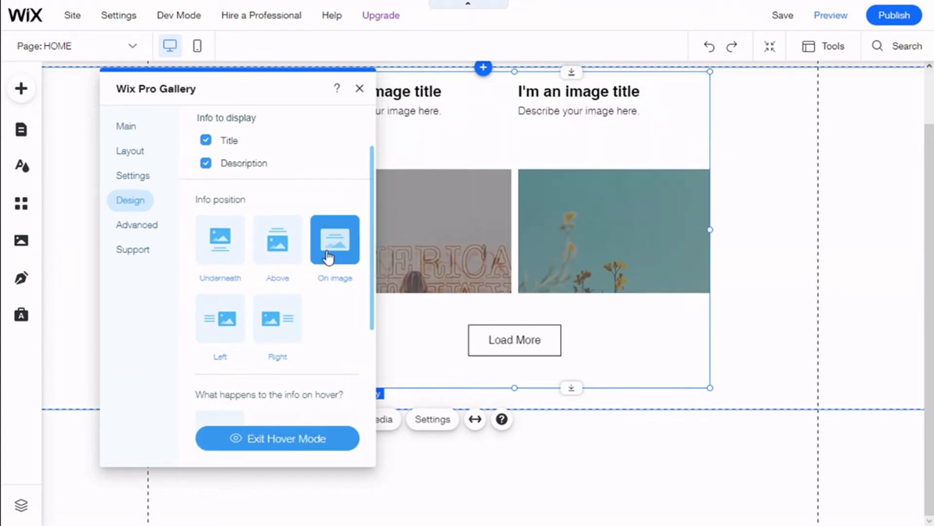
Step: Review the hover behaviour and text design options for the item info
scroll(316, 246, down, 2)
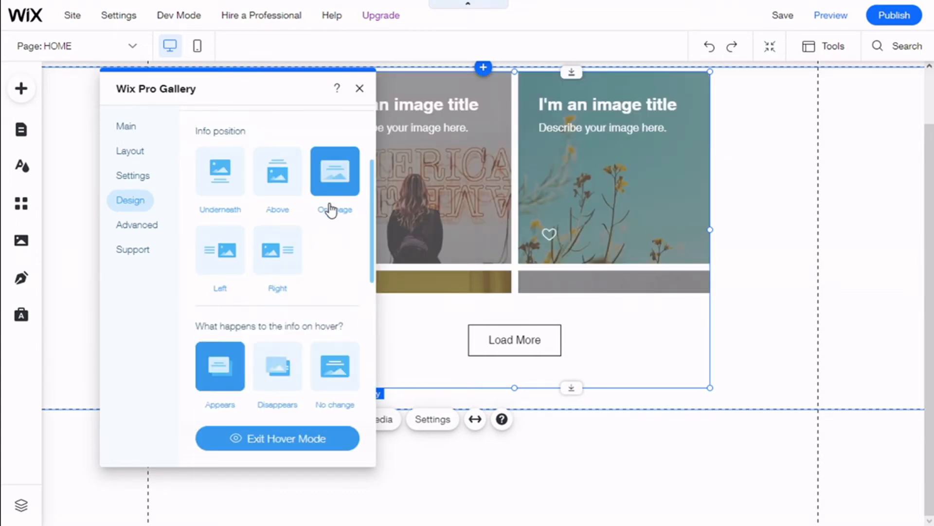
scroll(329, 214, down, 3)
scroll(330, 213, down, 1)
scroll(300, 207, up, 1)
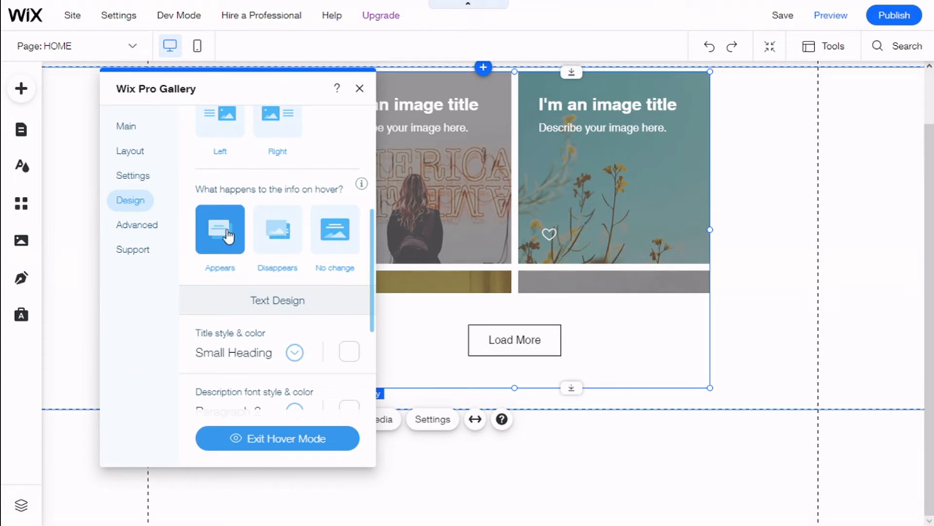
scroll(273, 234, down, 1)
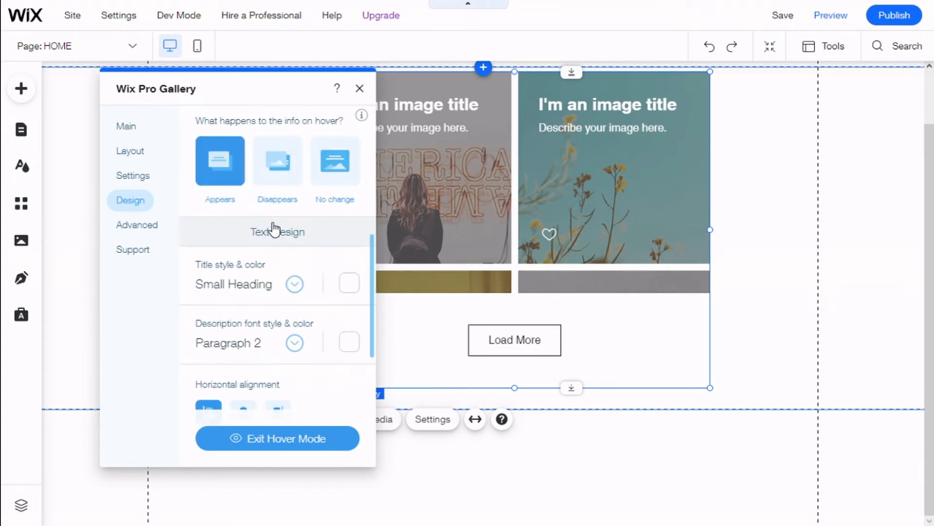
scroll(256, 255, down, 1)
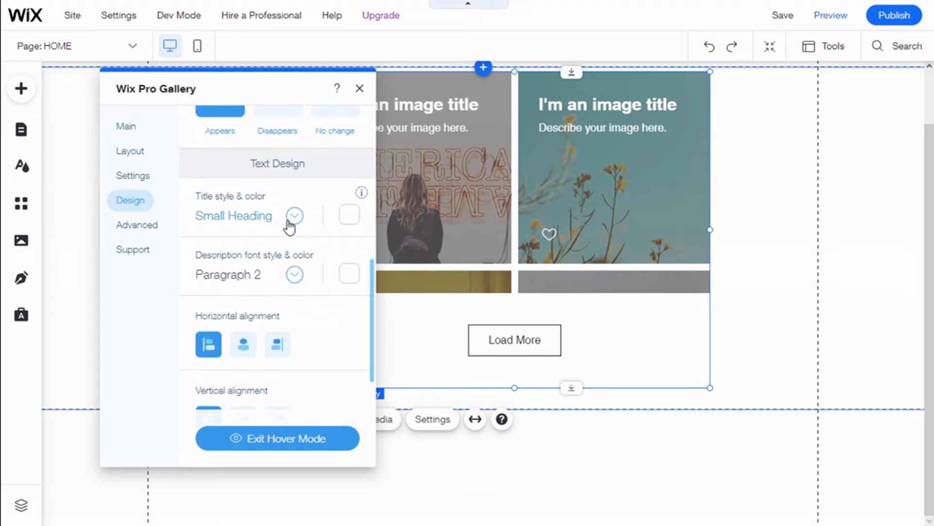
Step: Try a dark grey title color, then set the title color back to white
click(353, 220)
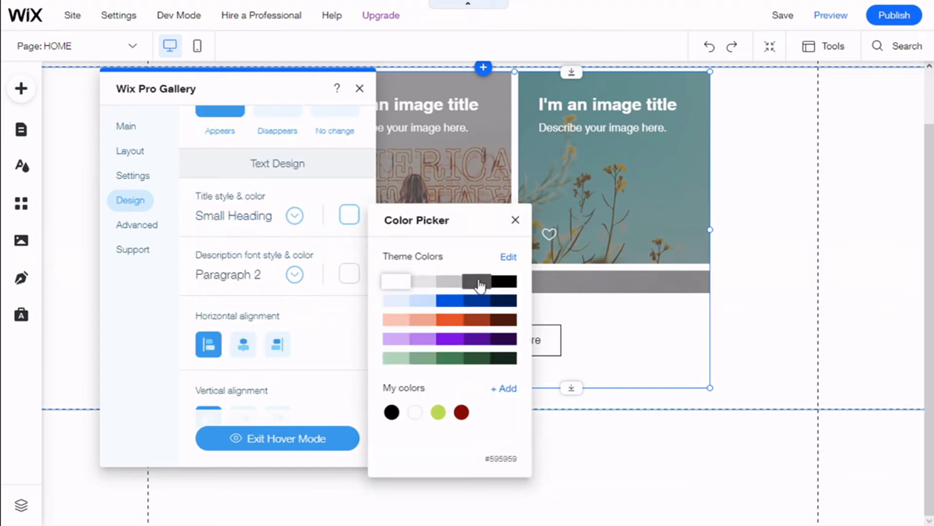
click(483, 282)
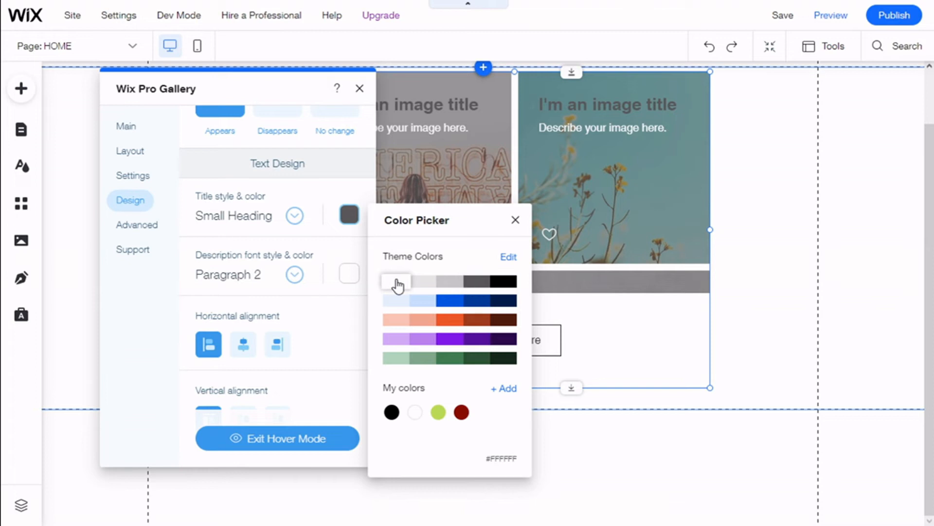
click(396, 282)
Step: Browse the title font picker's themes and fonts, keeping Heading 6 in Helvetica Bold
click(296, 221)
click(295, 218)
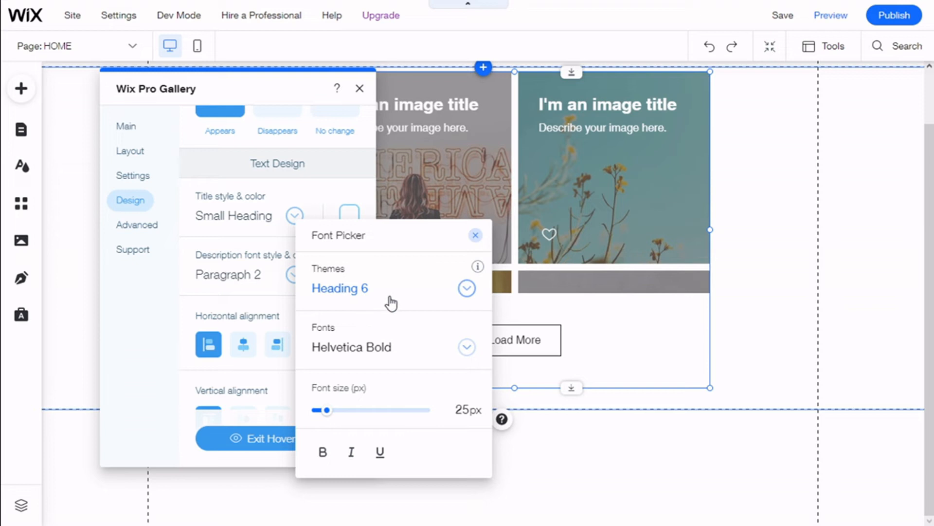
click(466, 288)
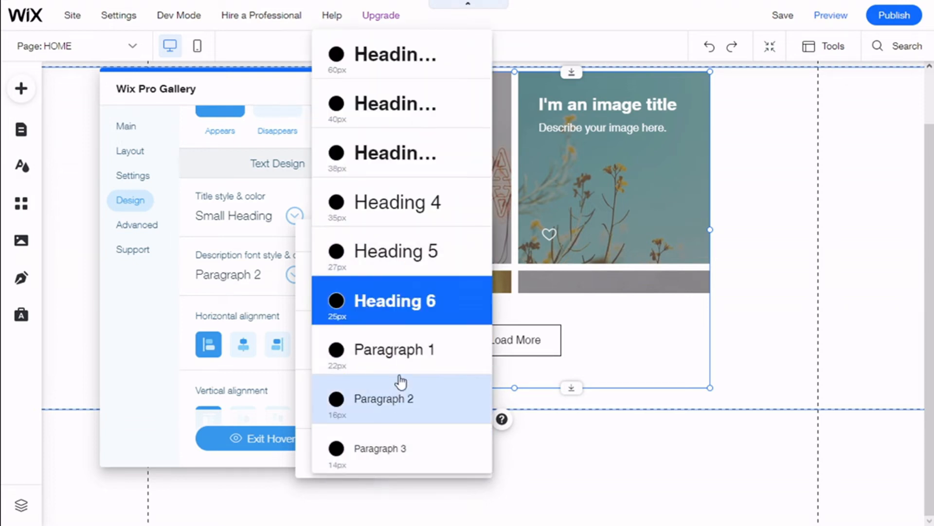
click(405, 307)
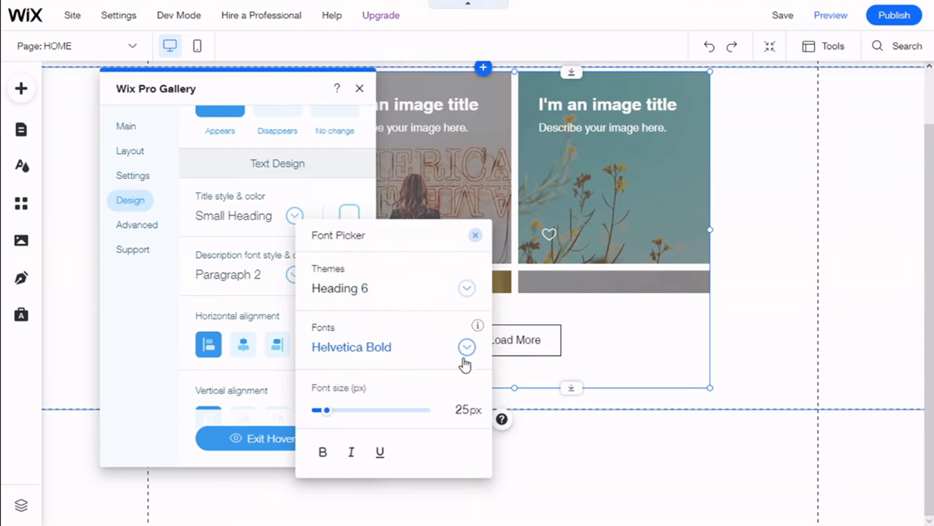
click(400, 347)
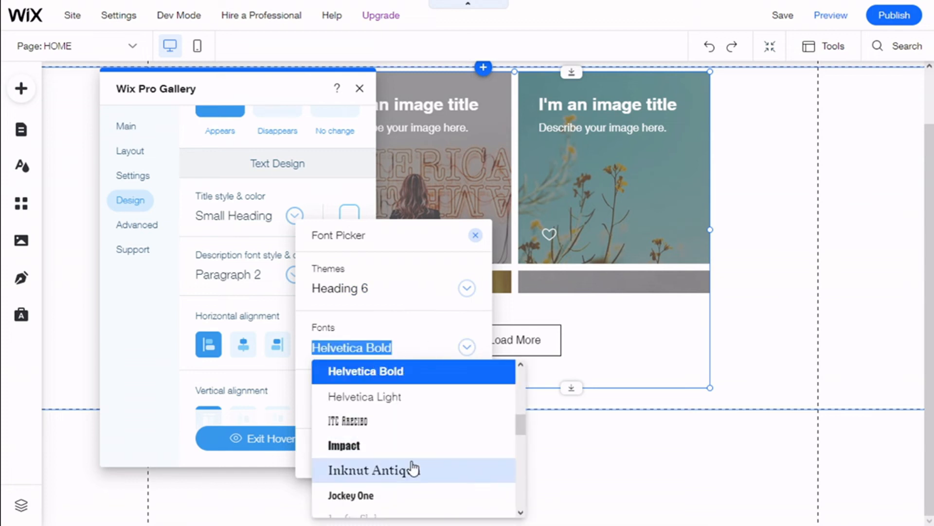
scroll(414, 442, down, 5)
click(407, 335)
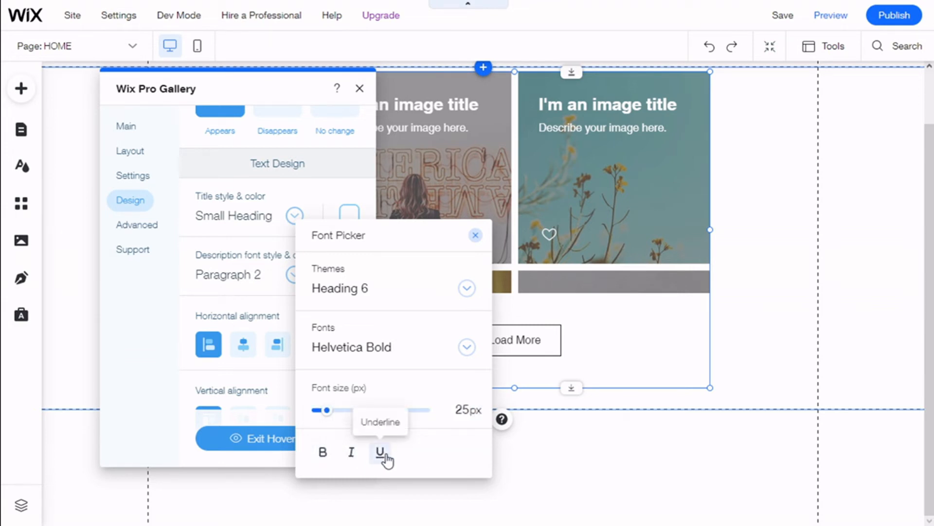
click(475, 236)
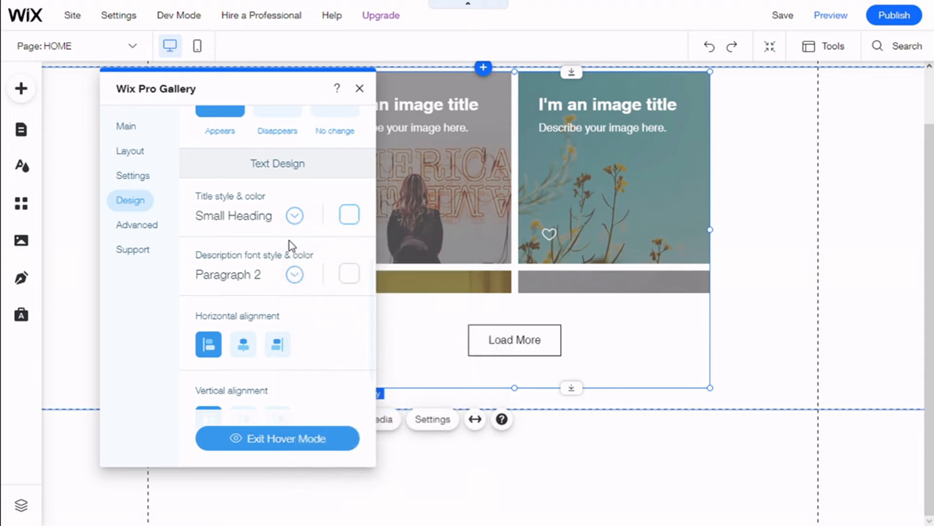
Step: Center the item text horizontally and vertically on the images
scroll(267, 307, down, 2)
click(242, 279)
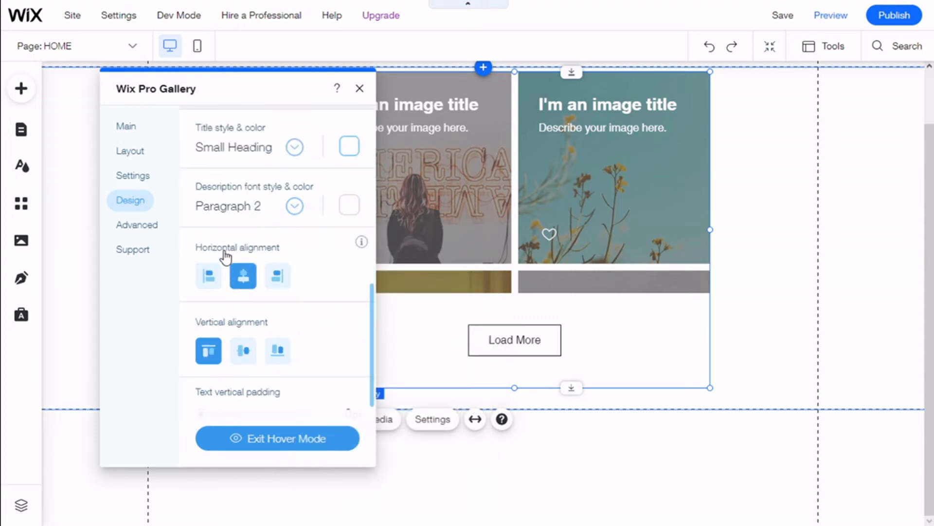
scroll(291, 222, down, 2)
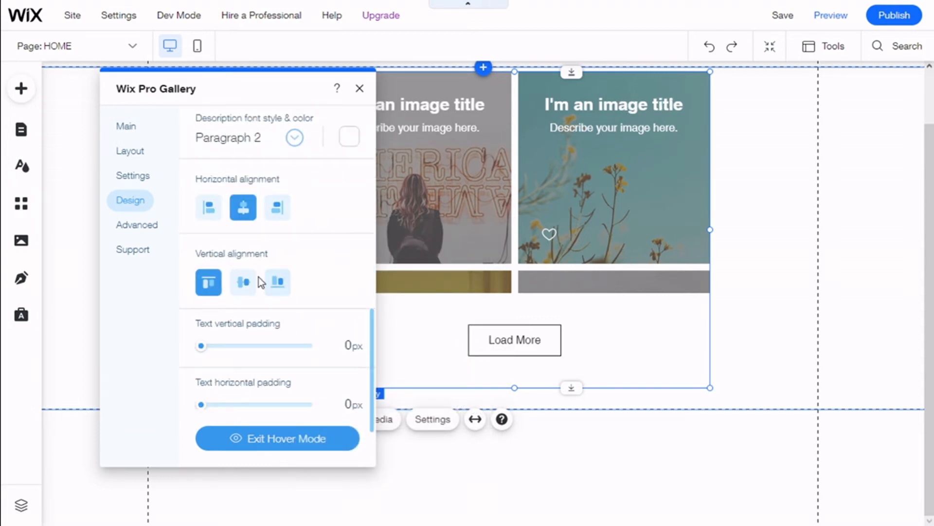
click(246, 284)
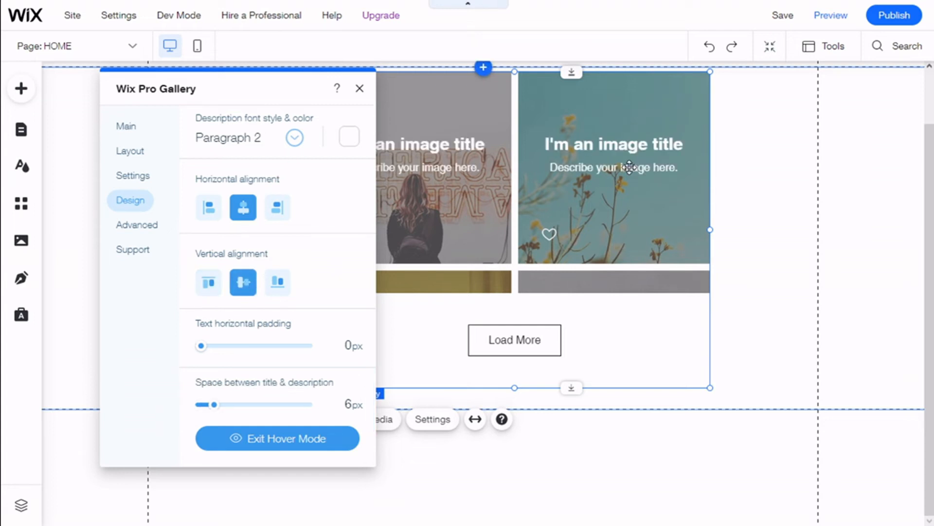
Step: Set the space between the title and description to 9 px
scroll(271, 315, down, 1)
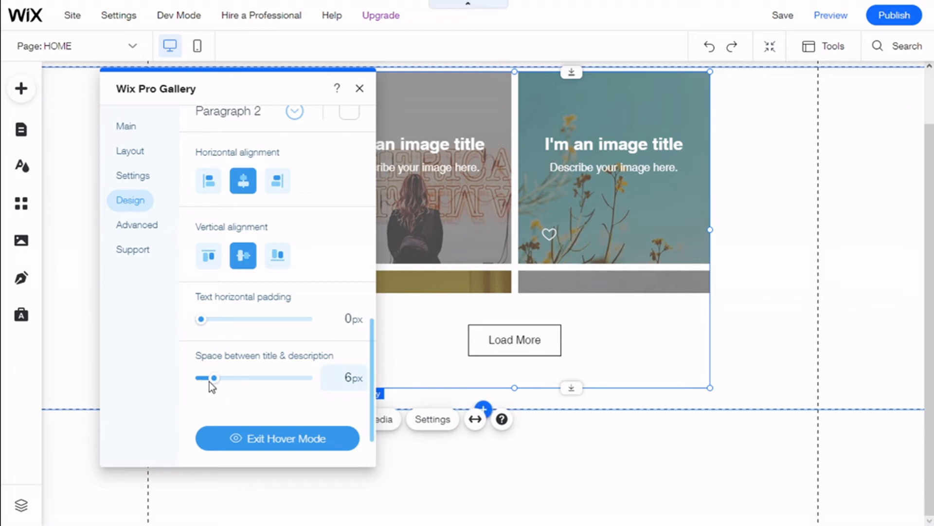
drag(215, 379, 219, 379)
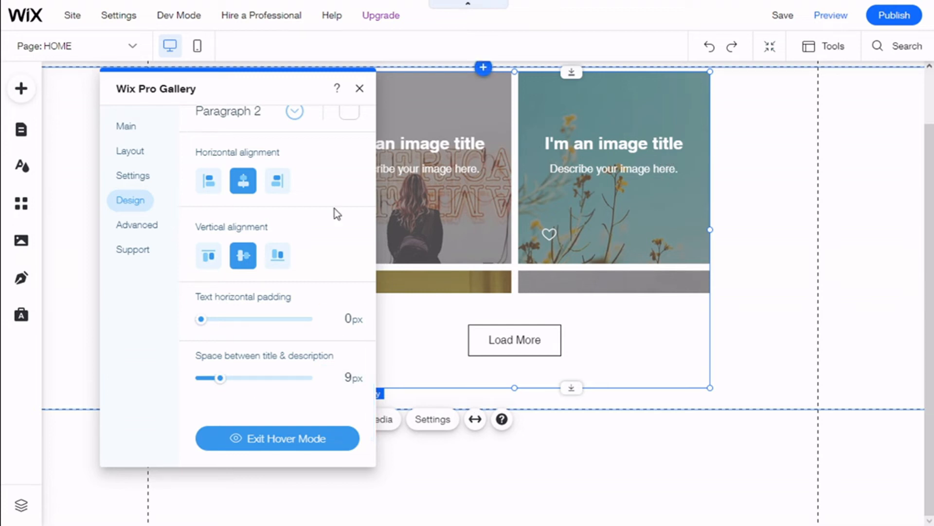
scroll(300, 232, up, 10)
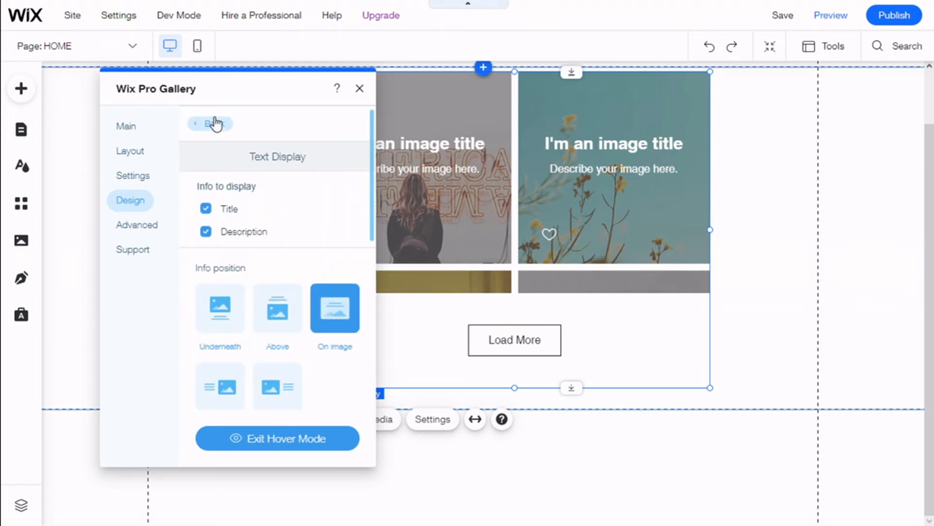
click(215, 121)
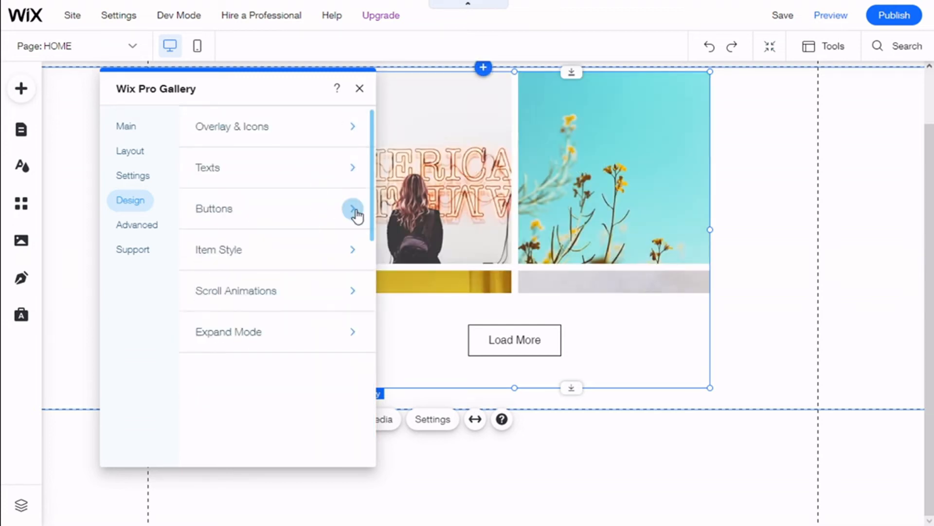
Step: Enable a custom button on the gallery items in the button design settings
click(353, 209)
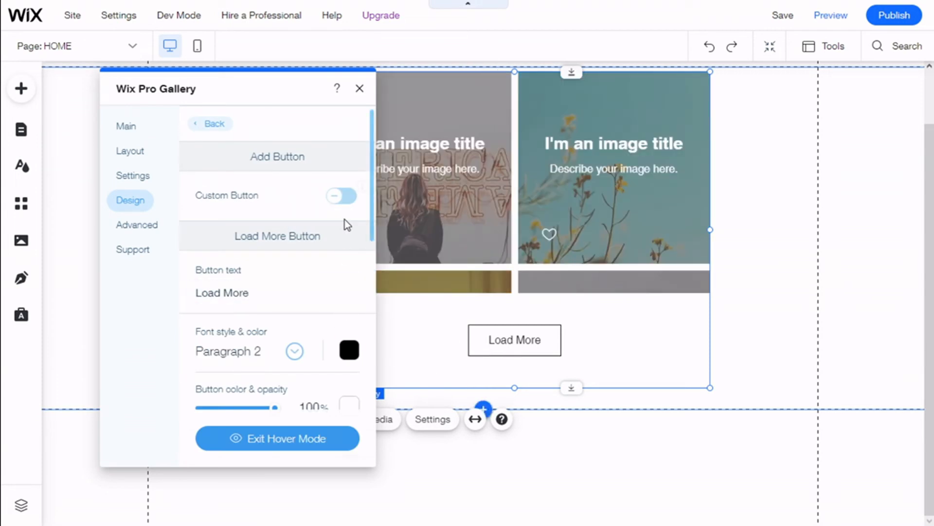
click(345, 199)
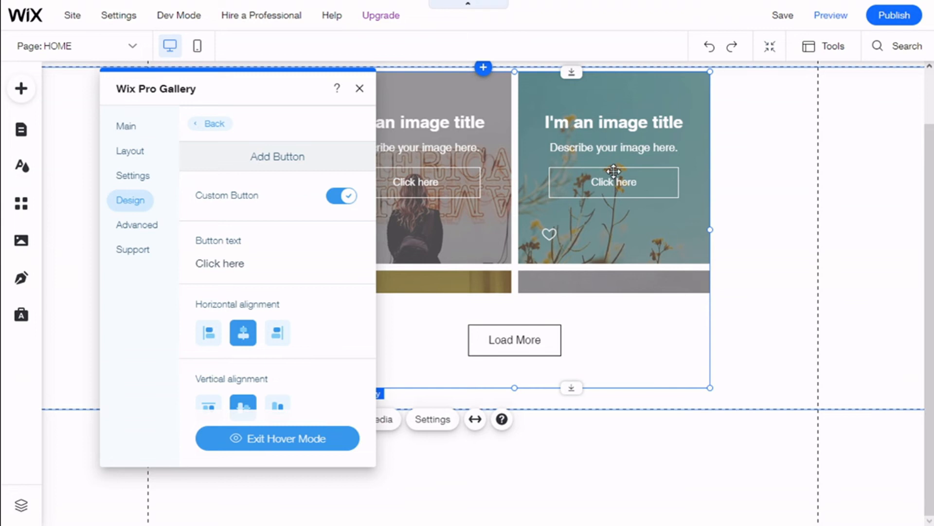
Step: Set the custom button's font color to white
scroll(292, 219, down, 1)
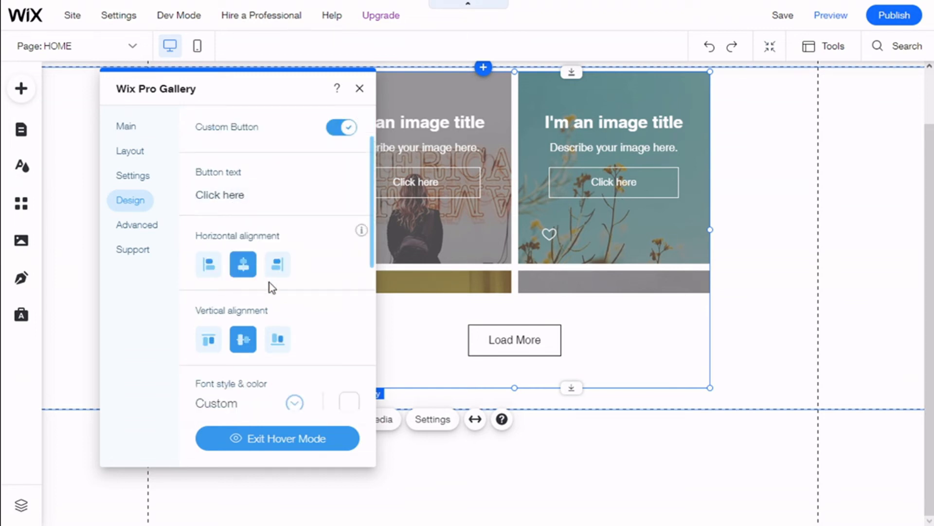
scroll(241, 319, down, 1)
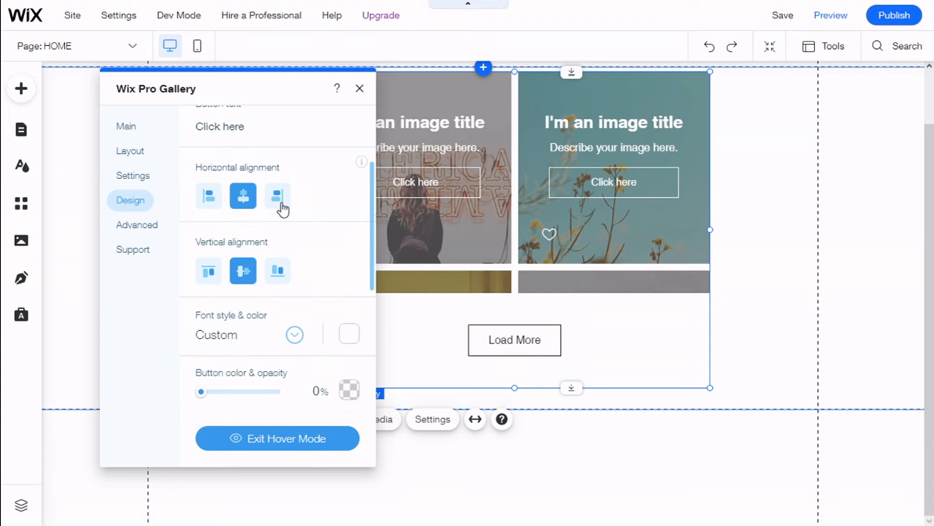
scroll(278, 233, down, 1)
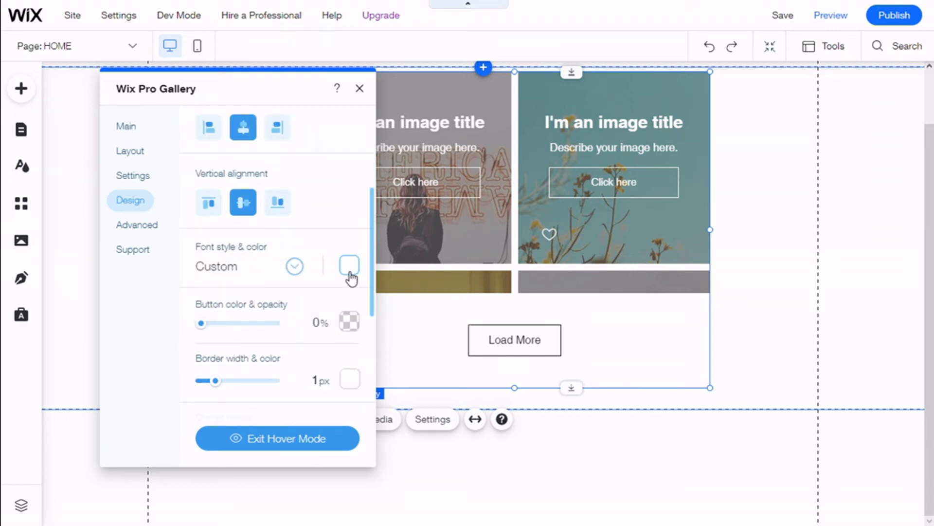
click(349, 274)
click(504, 331)
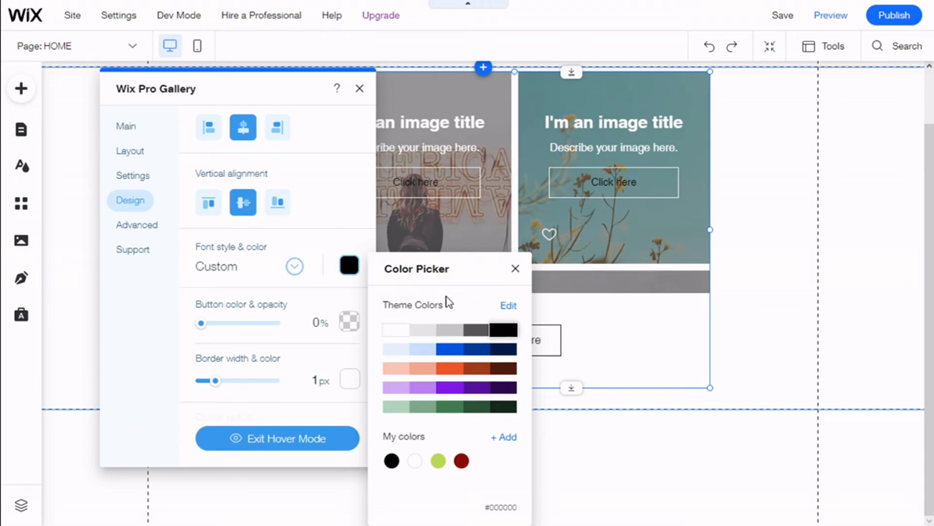
click(407, 330)
Step: Increase the custom button's corner radius slightly and review the Load More button options
scroll(292, 297, down, 1)
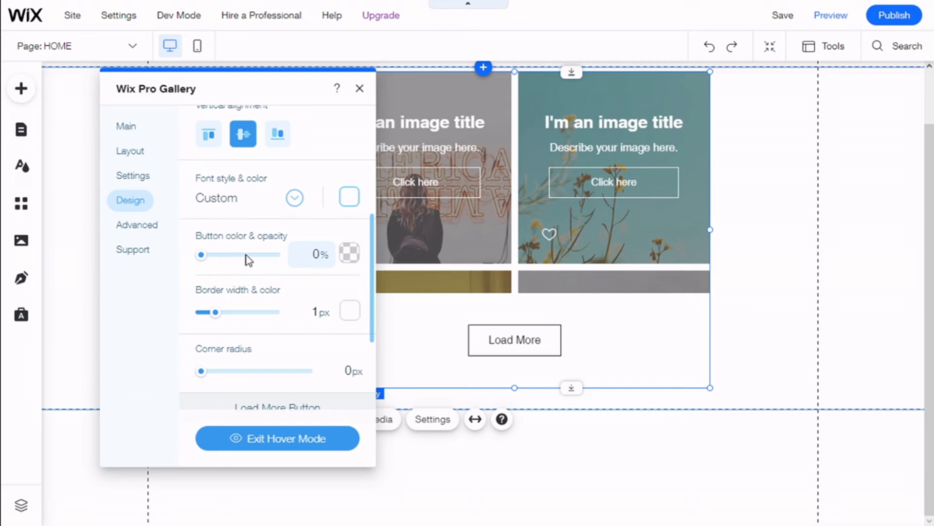
scroll(228, 253, down, 1)
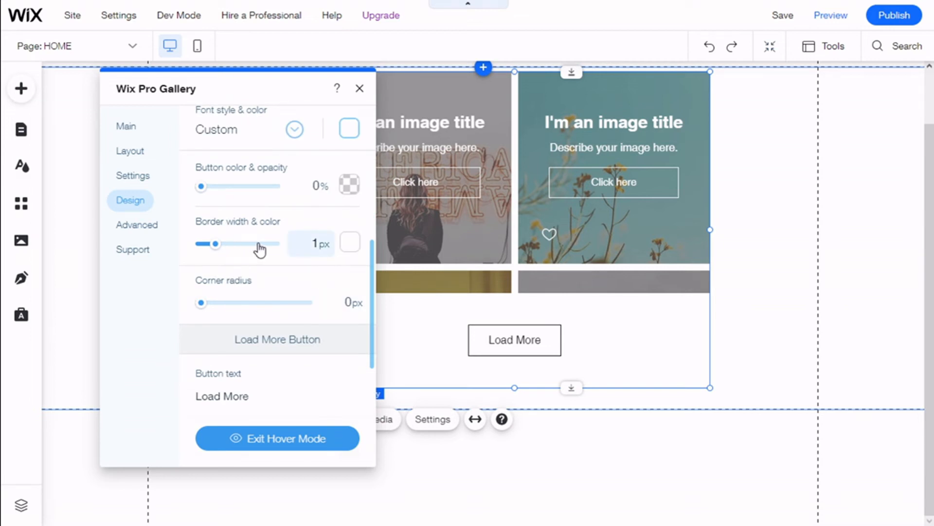
scroll(261, 249, down, 1)
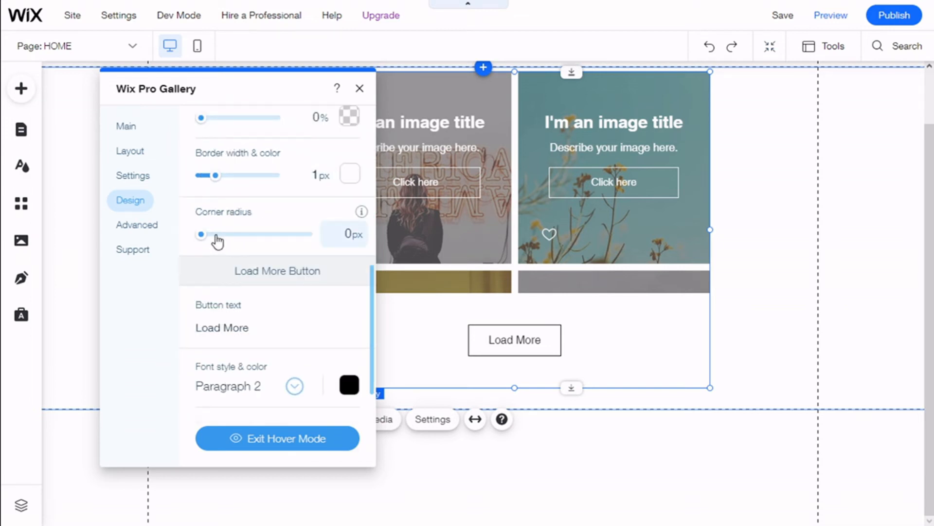
drag(204, 236, 213, 235)
scroll(262, 246, down, 1)
scroll(280, 230, down, 1)
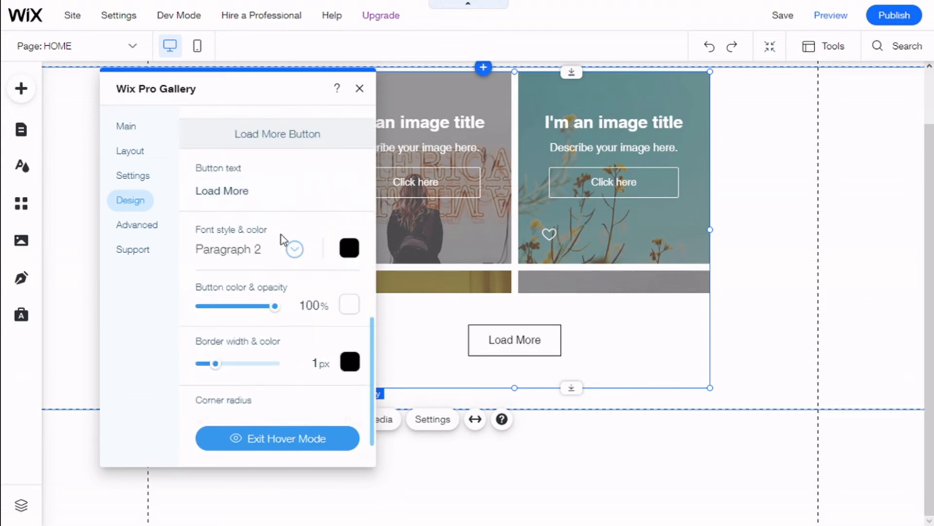
scroll(339, 237, down, 1)
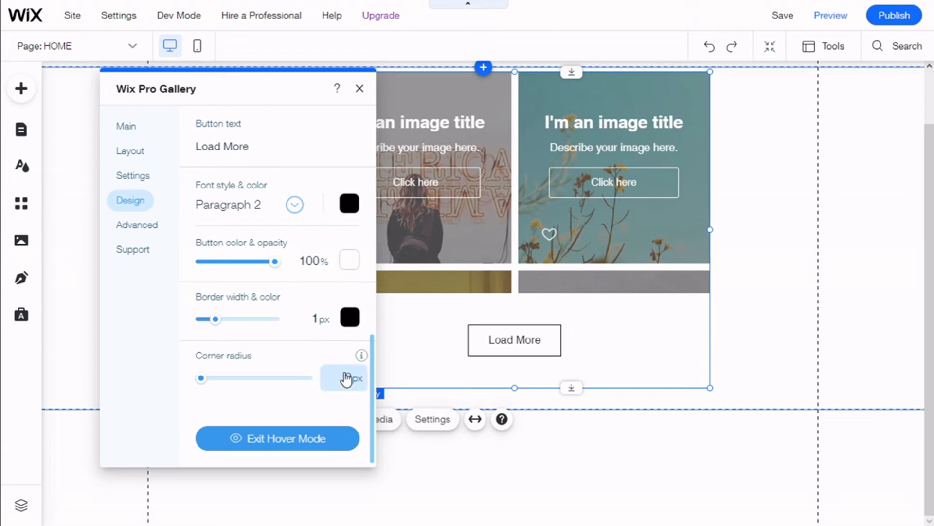
scroll(245, 336, up, 2)
scroll(248, 332, up, 5)
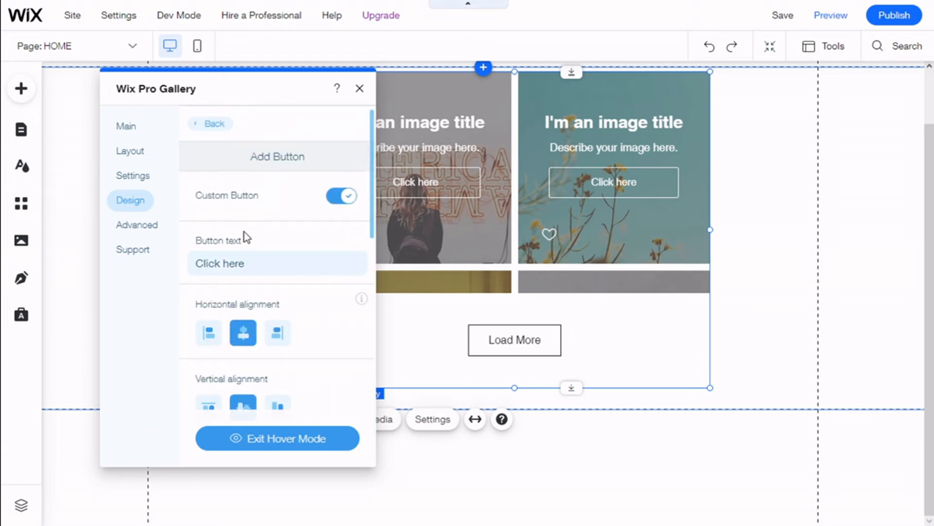
click(210, 125)
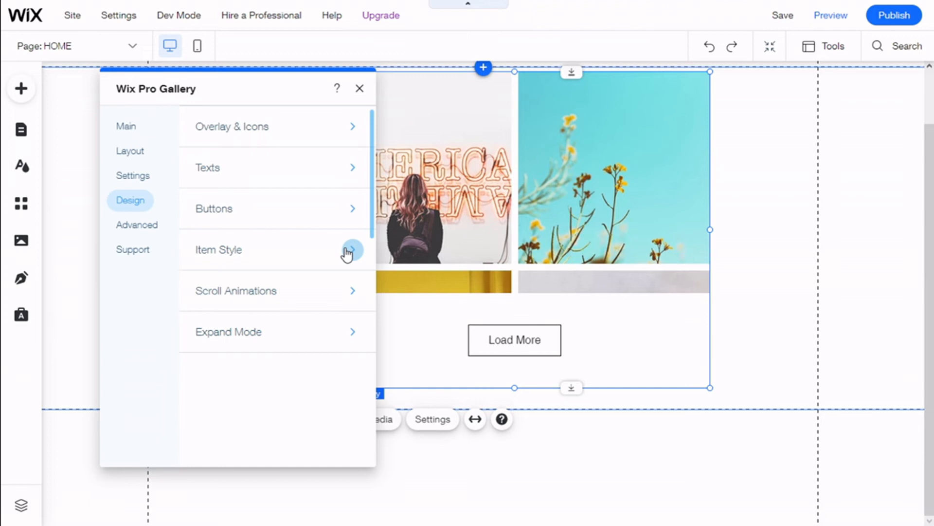
Step: Set the item style border width to 2 px
click(348, 251)
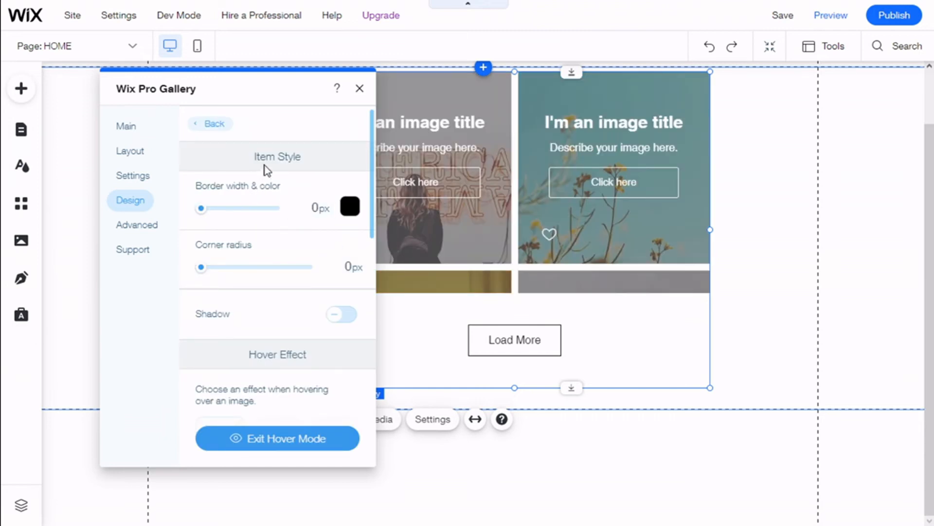
click(208, 208)
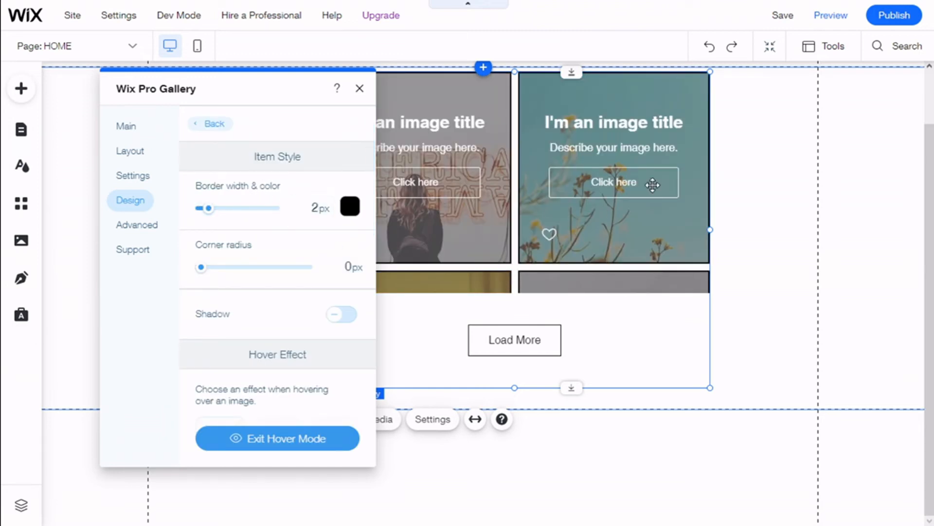
Step: Apply the Shrink hover effect to the gallery images
scroll(286, 291, down, 2)
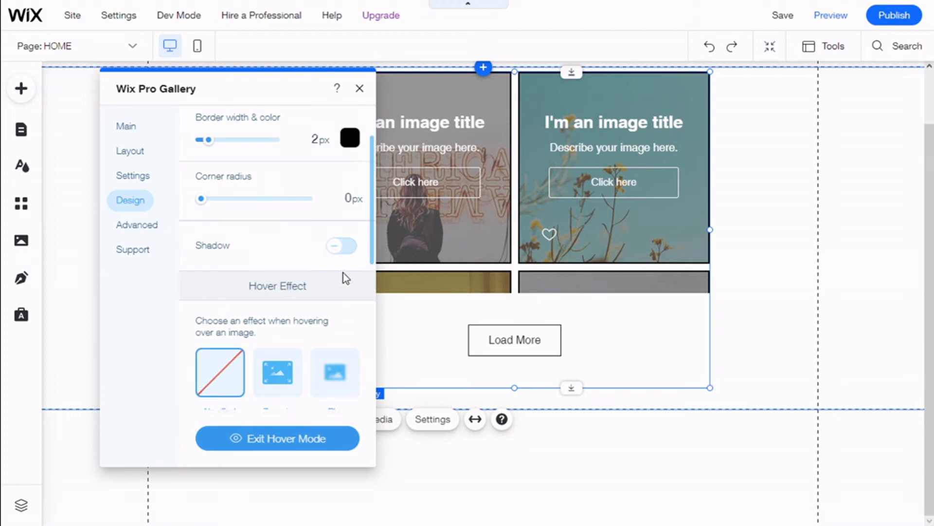
scroll(297, 262, down, 2)
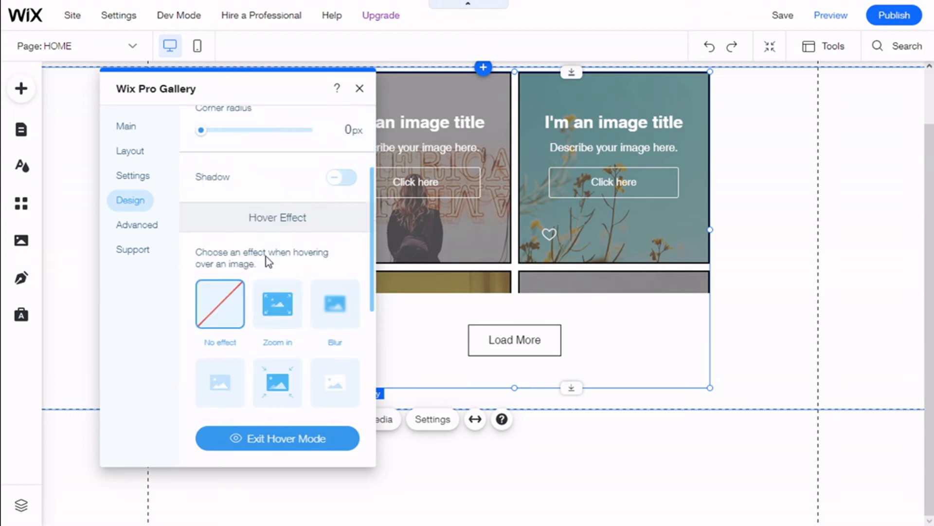
scroll(257, 282, down, 2)
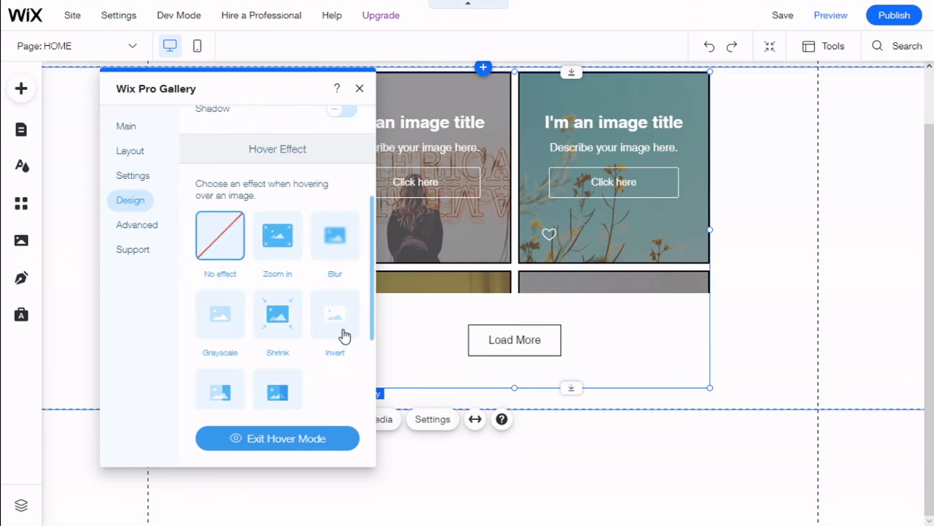
click(284, 322)
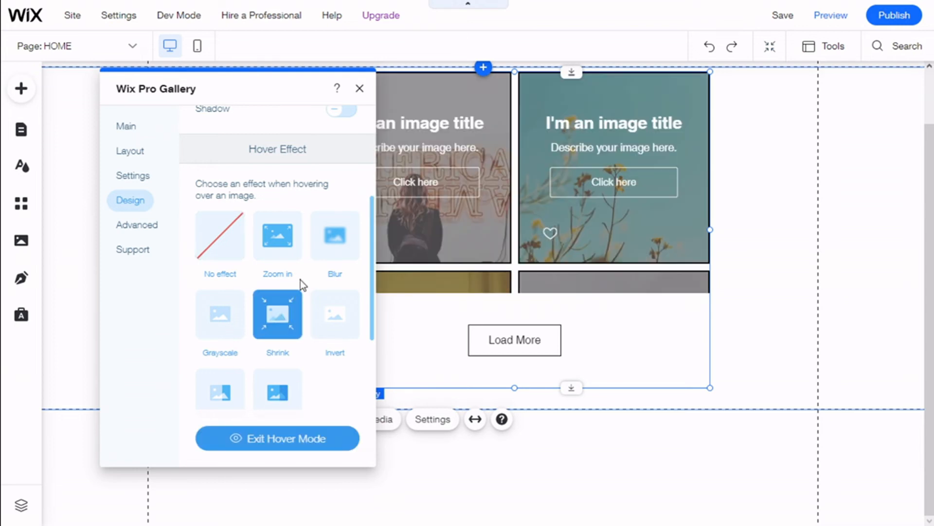
Step: Review the image loading options for the gallery
scroll(301, 285, down, 2)
scroll(301, 288, down, 6)
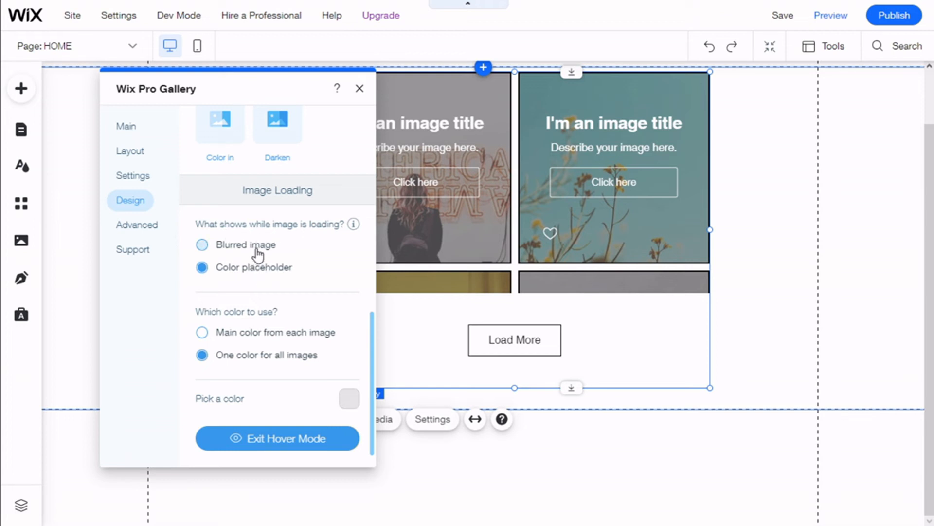
scroll(288, 282, down, 1)
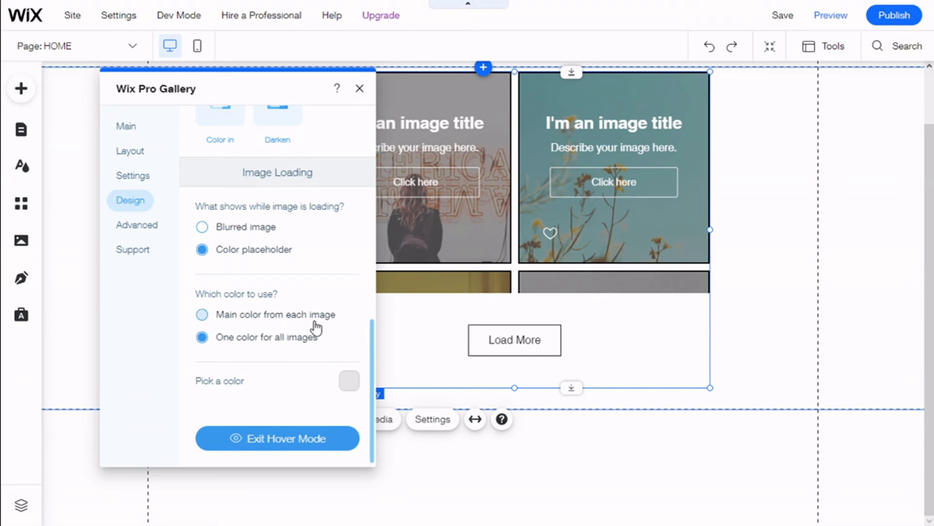
scroll(313, 289, up, 10)
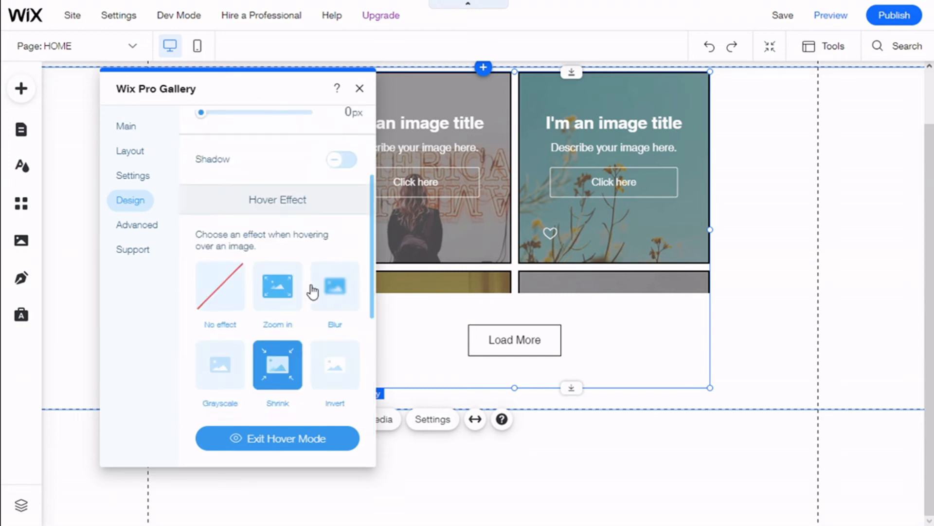
scroll(212, 167, up, 4)
click(207, 124)
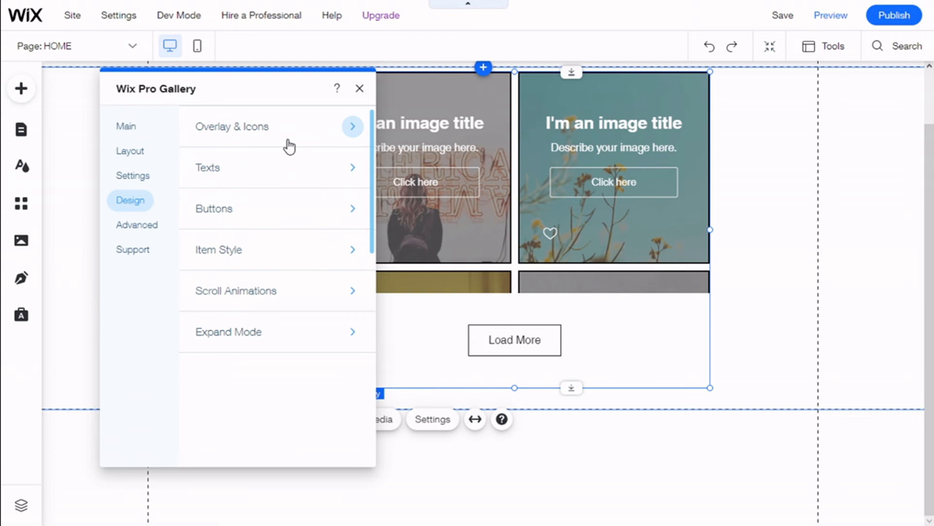
Step: Set the gallery's scroll animation to Fade in
click(347, 292)
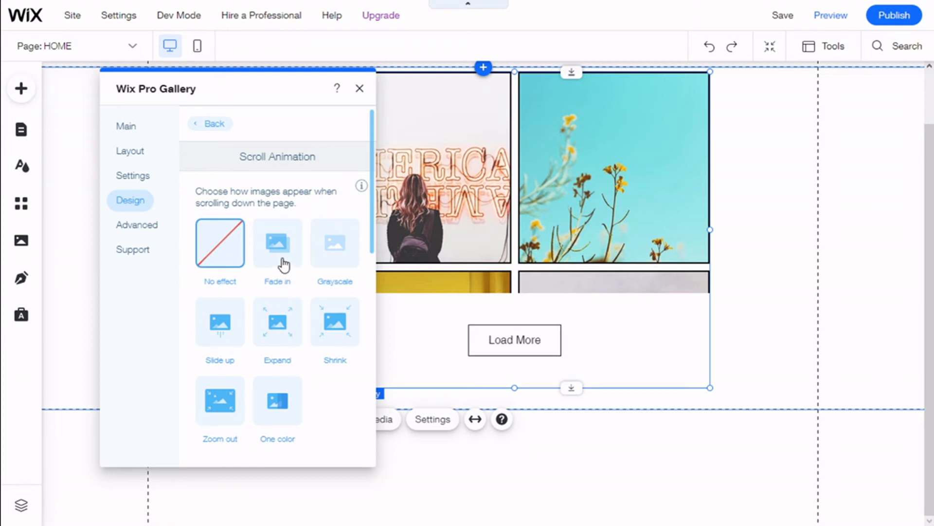
click(283, 264)
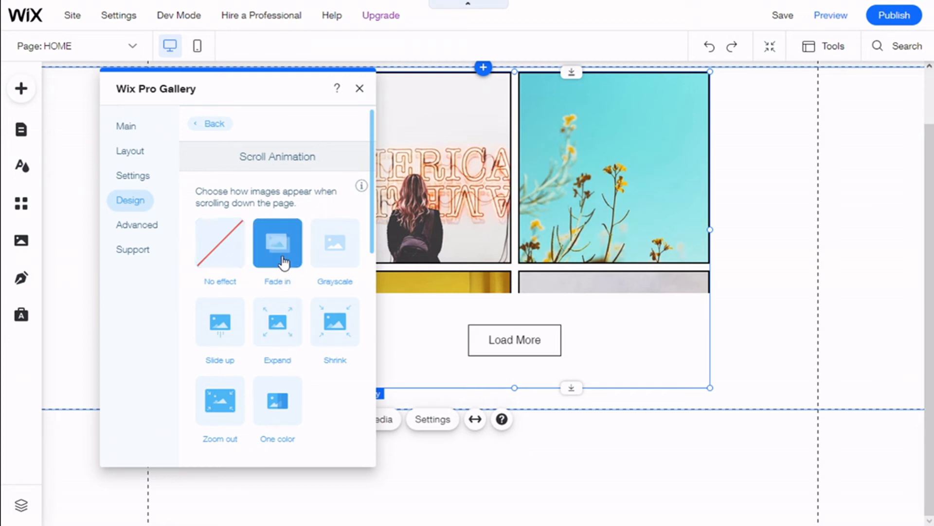
click(206, 125)
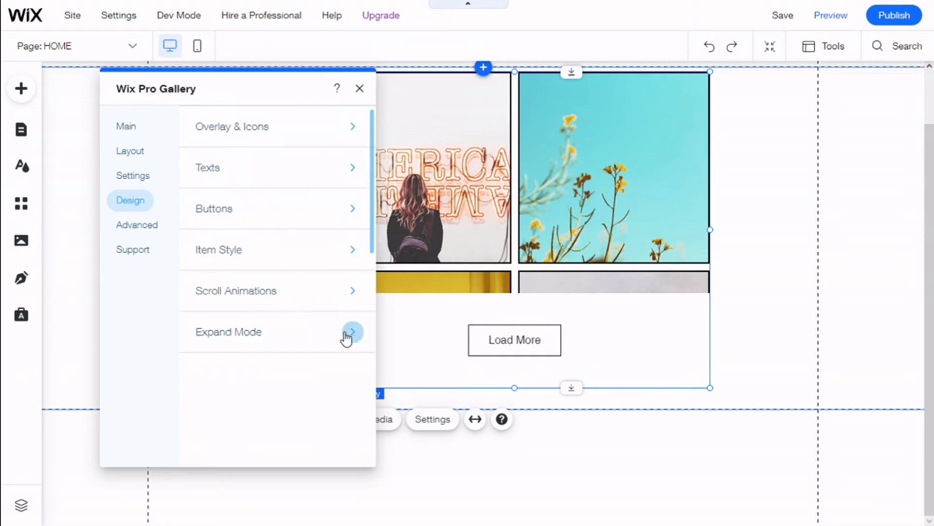
Step: Open the Expand Mode customization and try hiding the title and description before showing them again
click(349, 335)
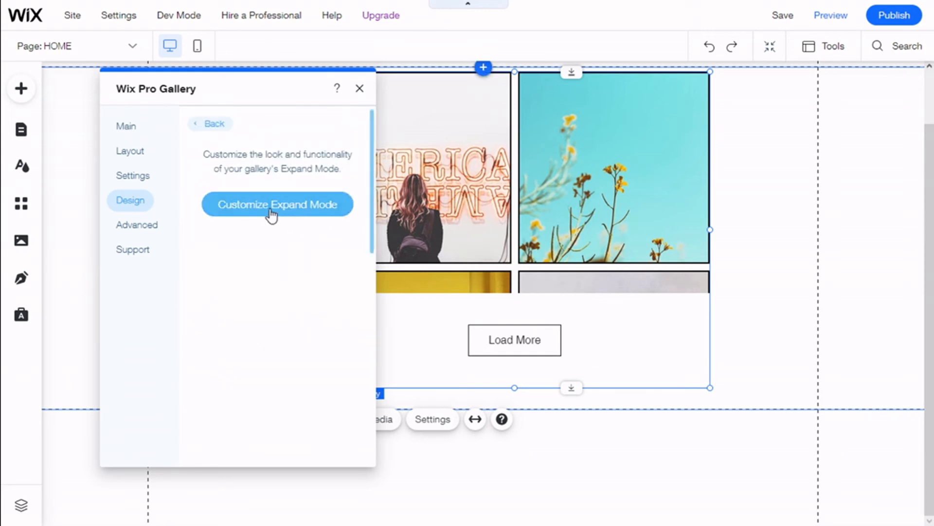
click(275, 208)
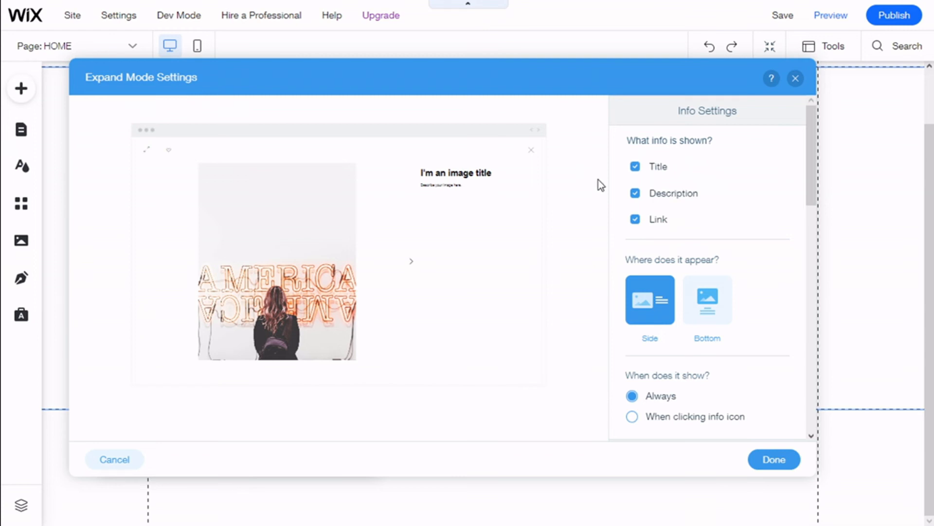
click(659, 170)
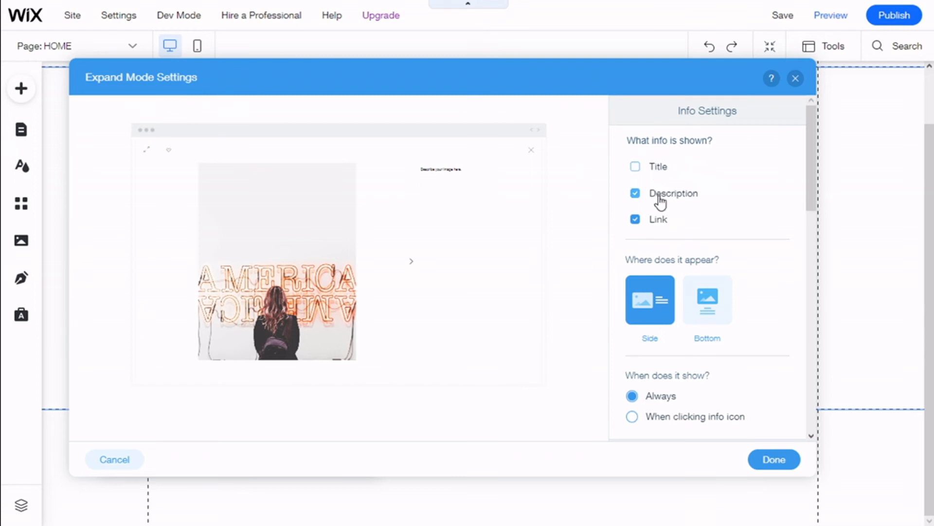
click(660, 199)
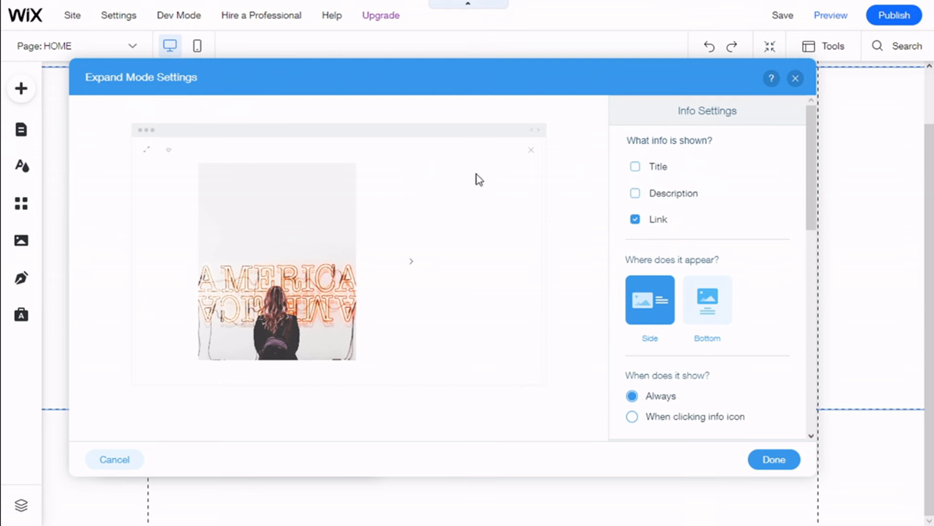
click(654, 223)
click(635, 193)
click(635, 167)
scroll(735, 240, down, 2)
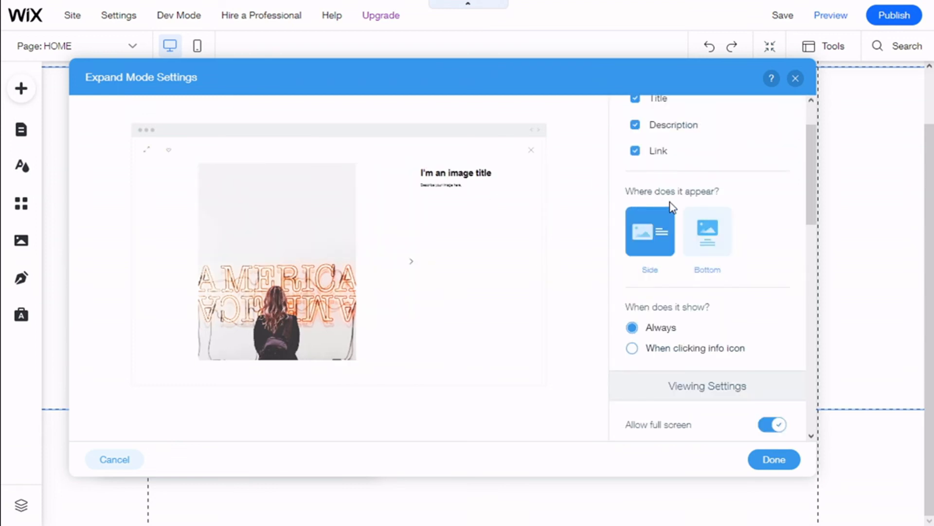
Step: Try the Bottom info position and the info-icon display option for expand mode, returning to Side and Always
click(714, 252)
click(662, 242)
scroll(713, 244, down, 2)
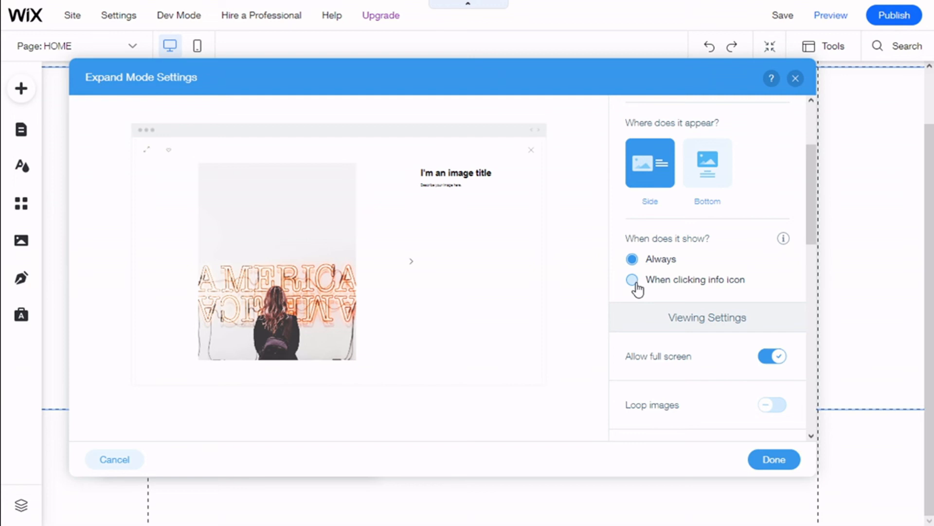
click(633, 280)
click(634, 259)
scroll(692, 249, down, 2)
click(632, 211)
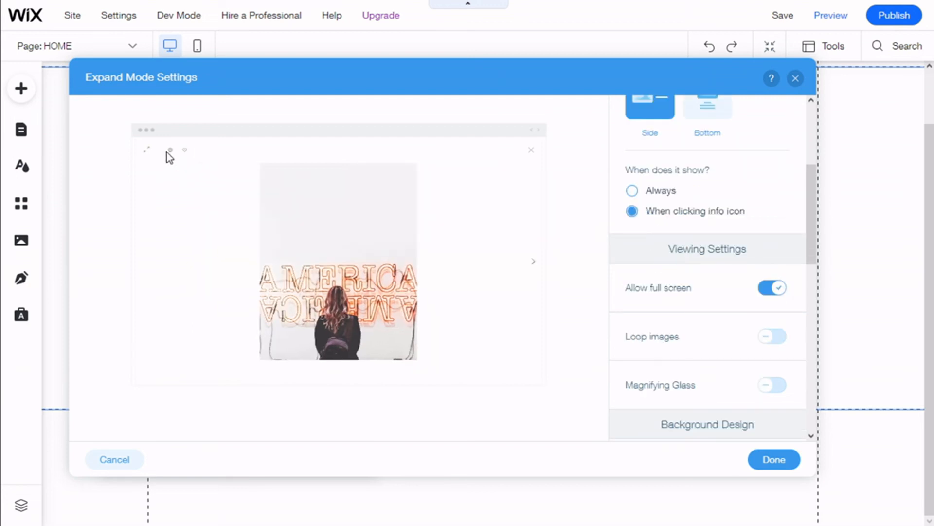
click(632, 191)
Step: Turn the expand mode Magnifying Glass on and then off again
scroll(705, 204, down, 4)
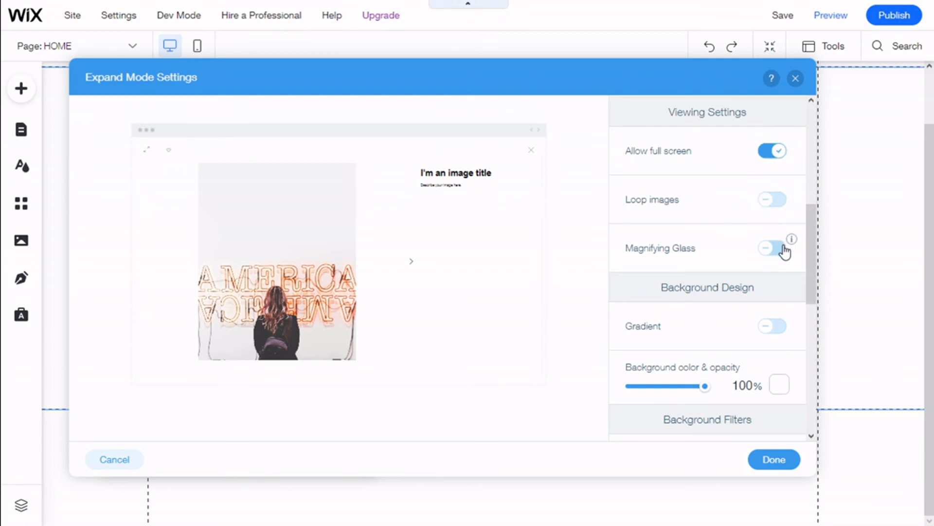
scroll(784, 251, down, 2)
click(776, 179)
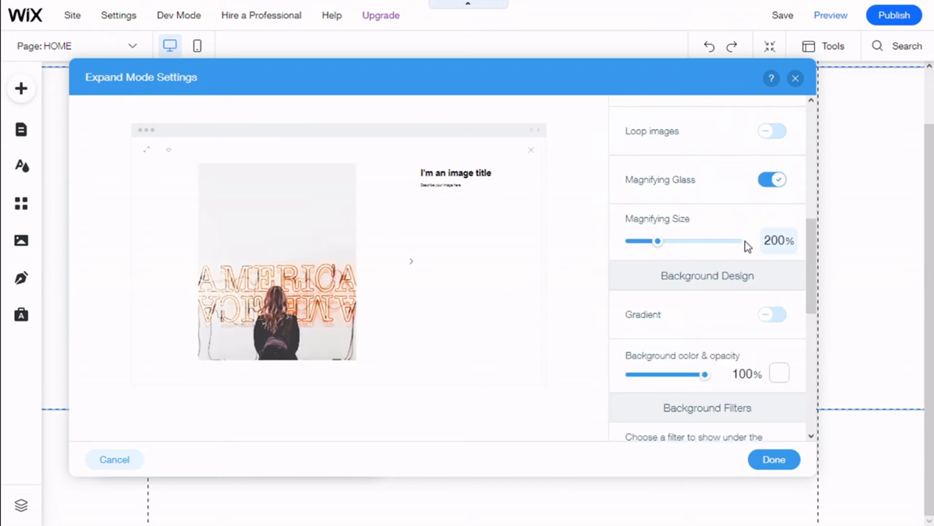
click(771, 182)
Step: Try a dark grey expand mode background color before switching back to white
scroll(770, 187, down, 1)
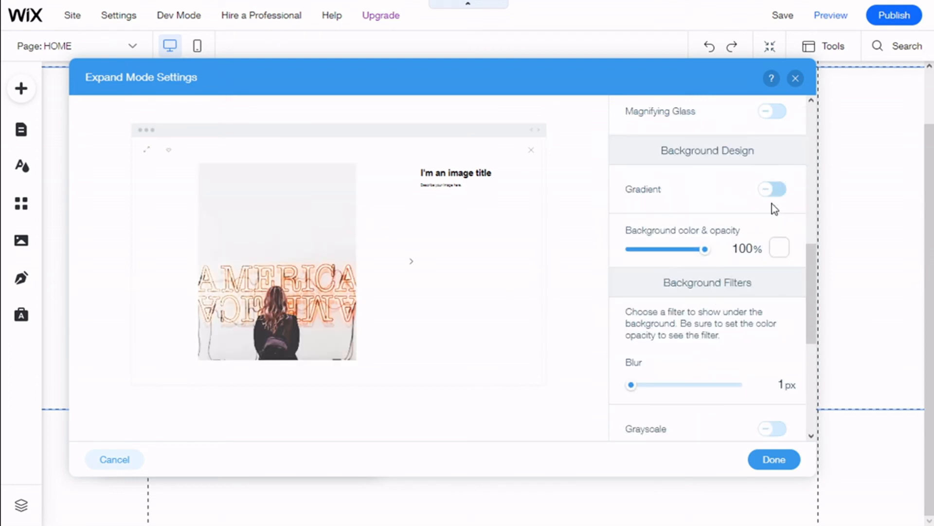
click(777, 250)
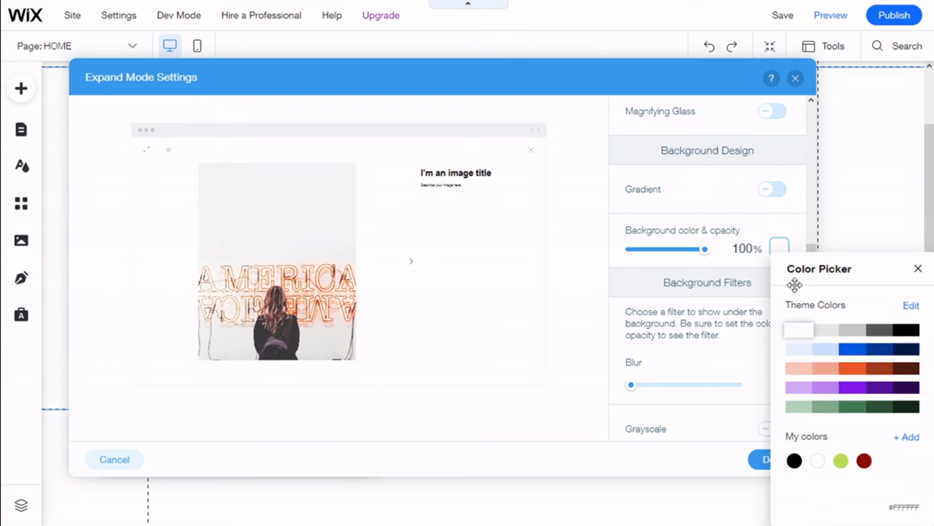
click(880, 331)
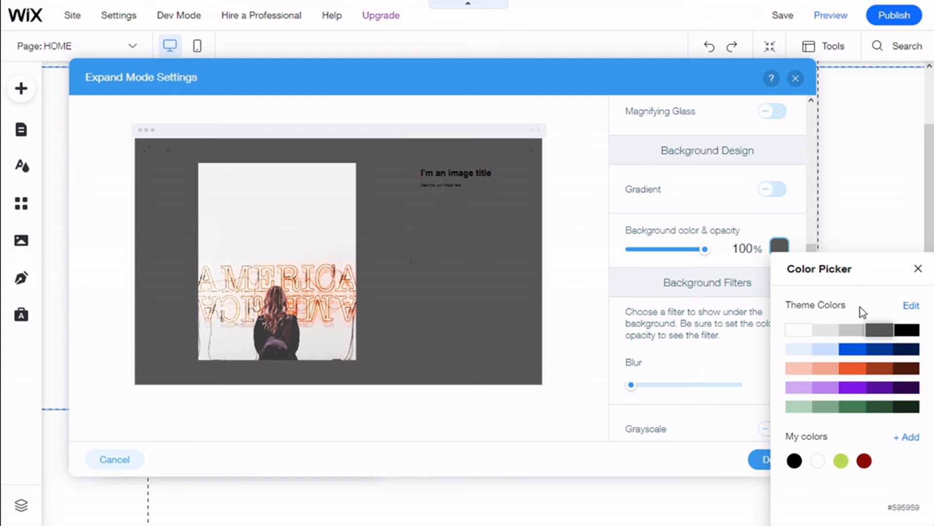
click(801, 329)
Step: Set the expand mode icon color to the darkest brown theme swatch
scroll(768, 225, down, 2)
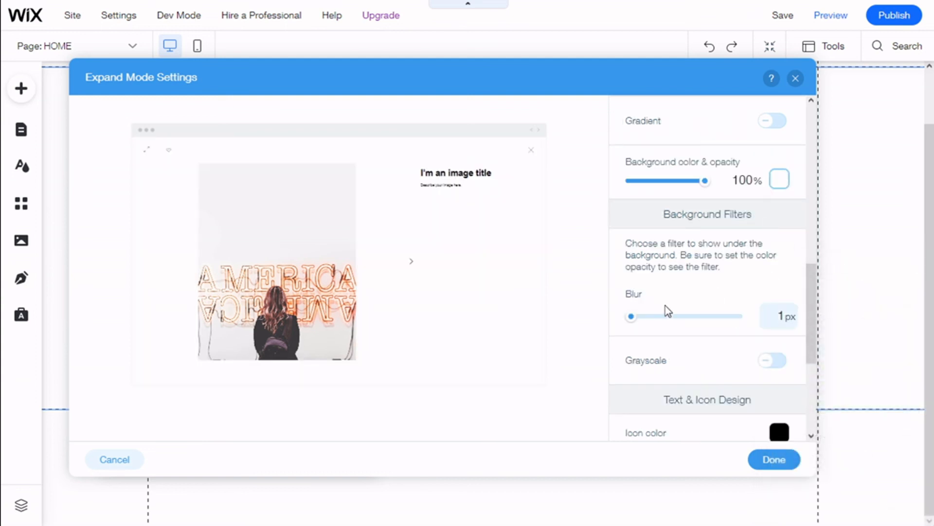
scroll(740, 272, down, 1)
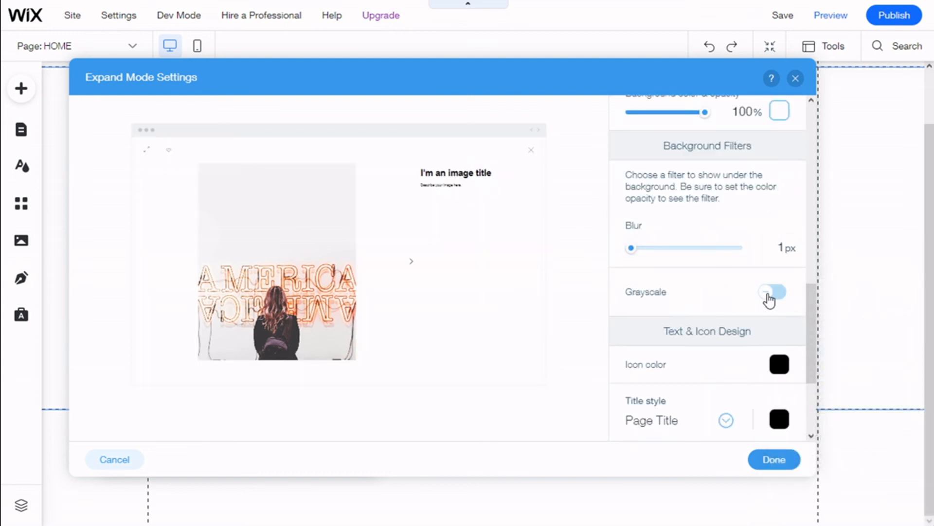
scroll(754, 259, down, 2)
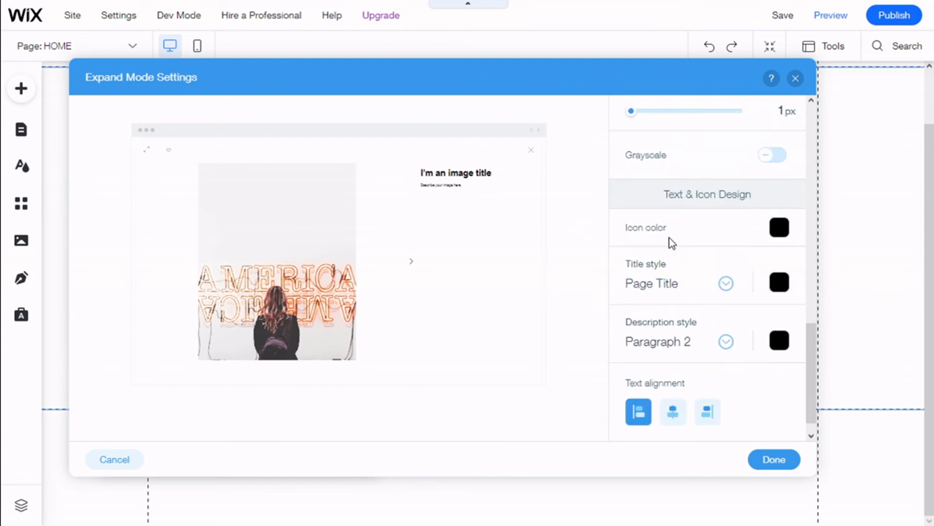
click(777, 232)
click(852, 330)
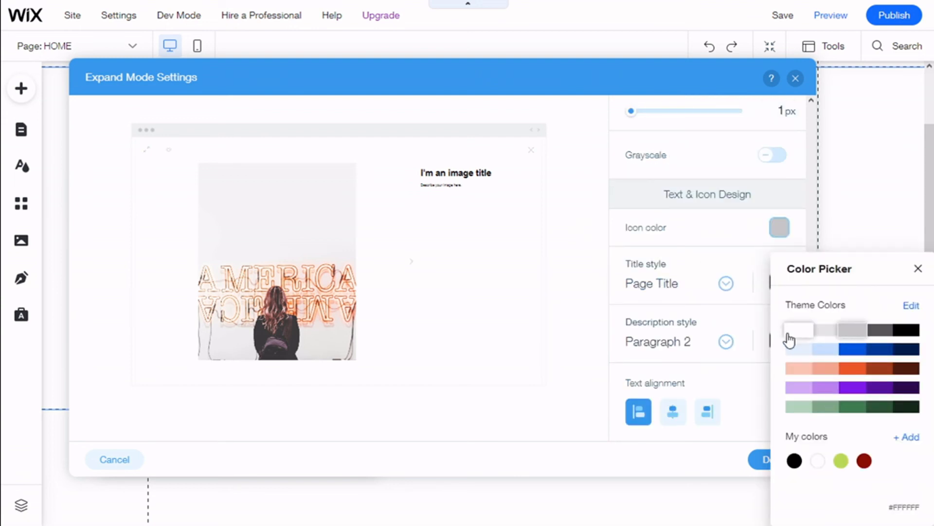
click(798, 333)
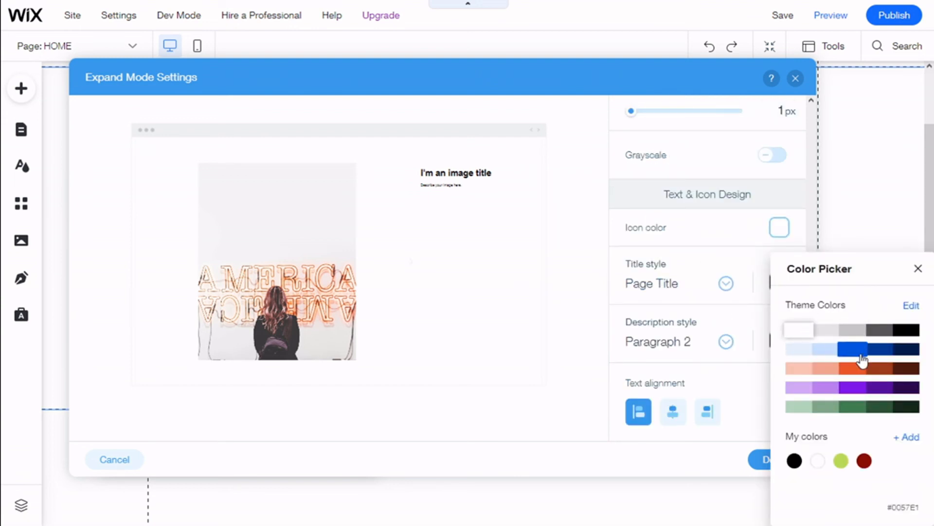
click(906, 368)
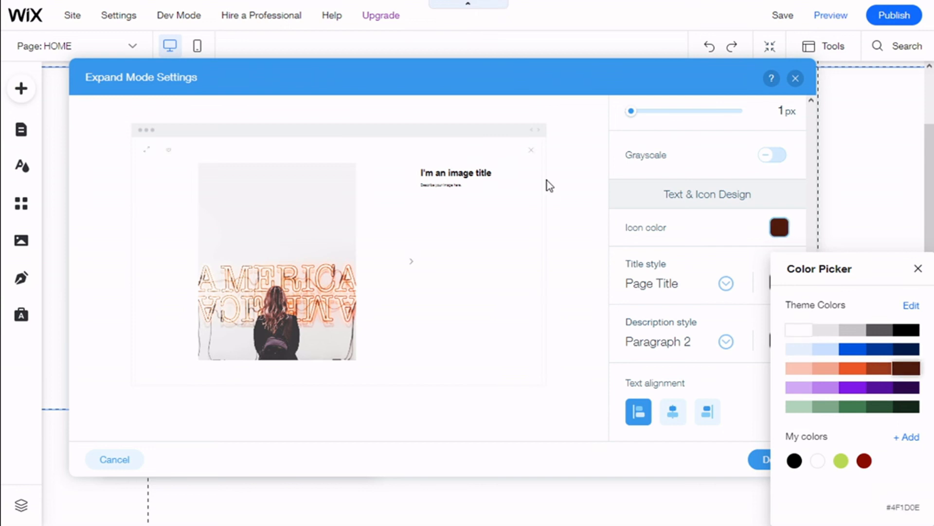
click(677, 245)
Step: Try a white title color in expand mode before setting it back to black
click(778, 285)
click(798, 330)
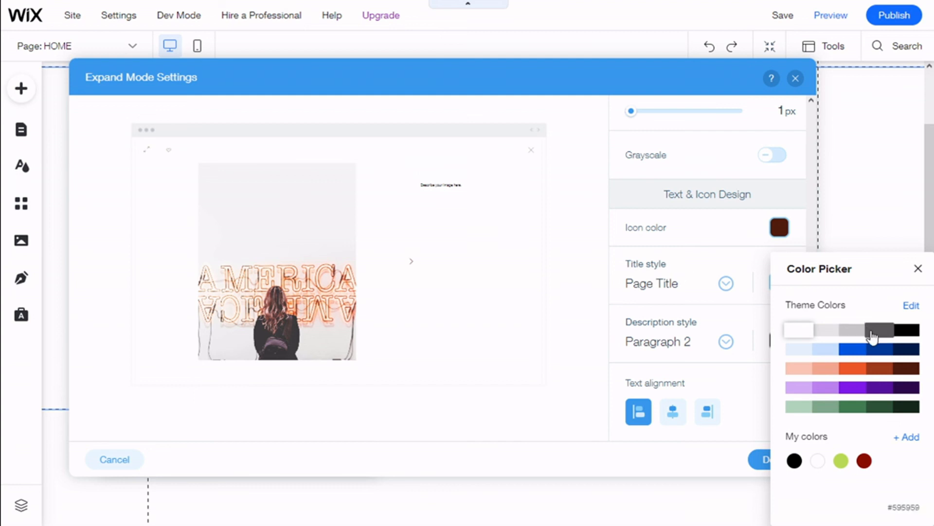
click(906, 330)
Step: Open the title style and description style font pickers without changing them
click(726, 274)
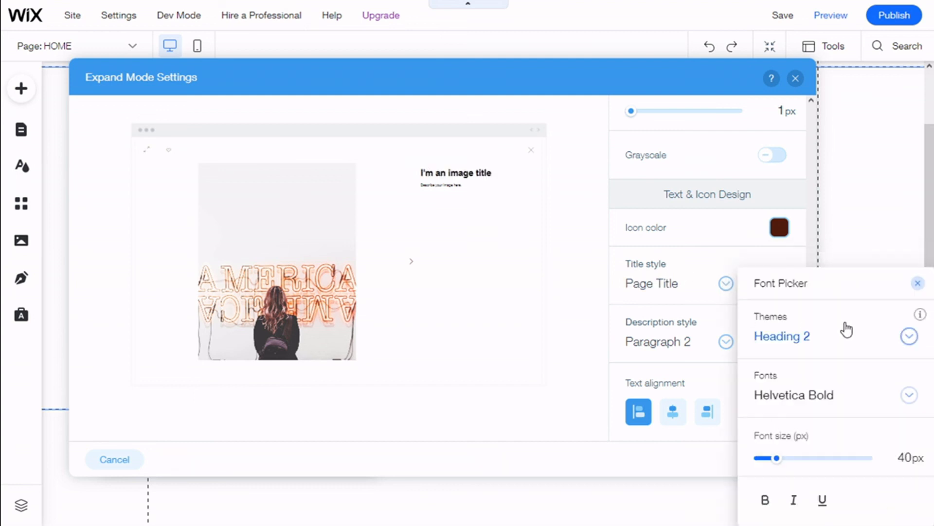
scroll(709, 269, down, 1)
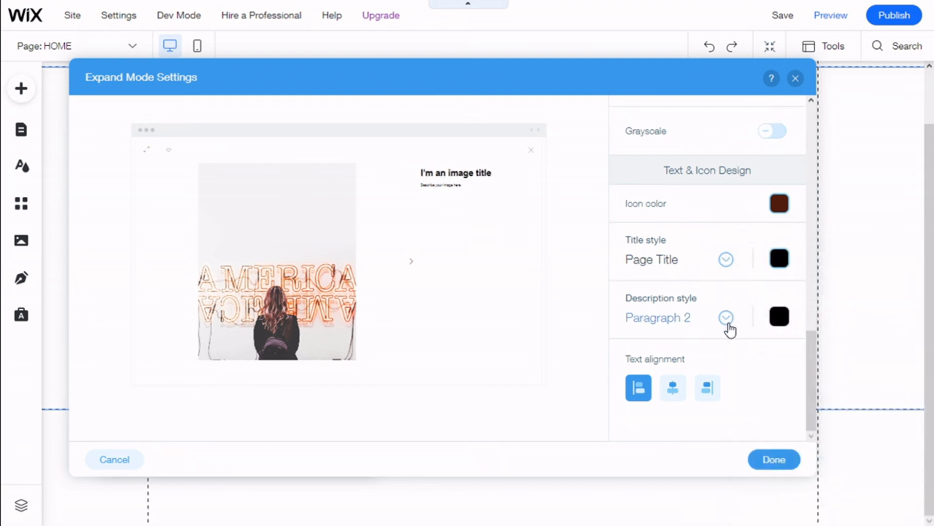
click(726, 319)
click(690, 295)
Step: Set the expand mode text alignment to center and save the expand mode settings
click(671, 402)
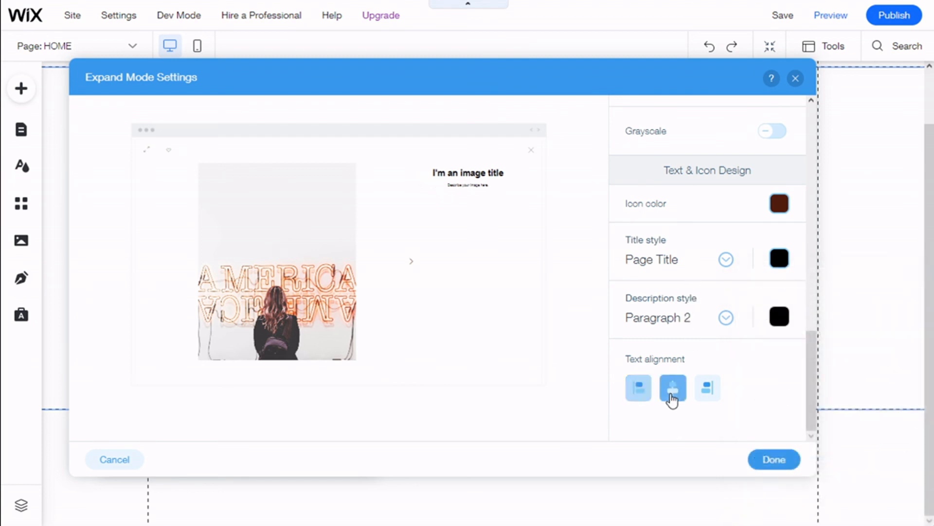
click(710, 394)
click(677, 398)
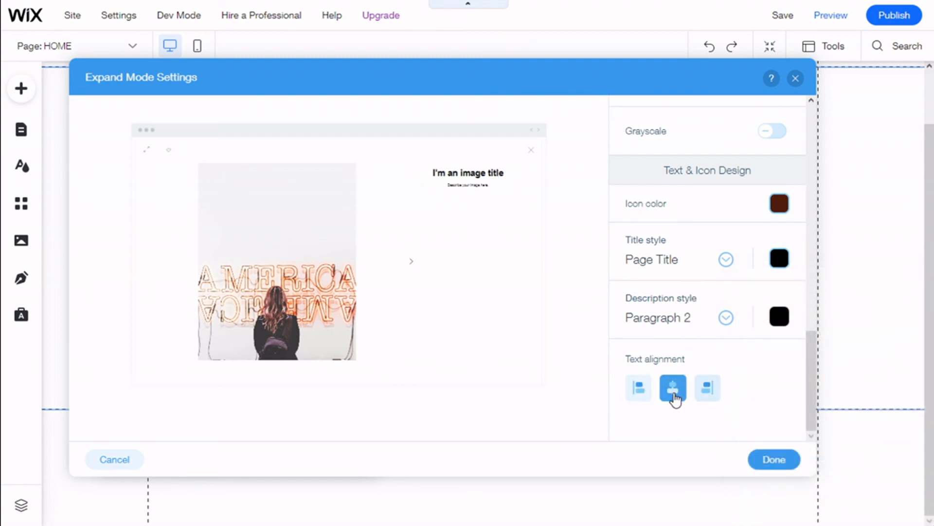
scroll(682, 340, up, 15)
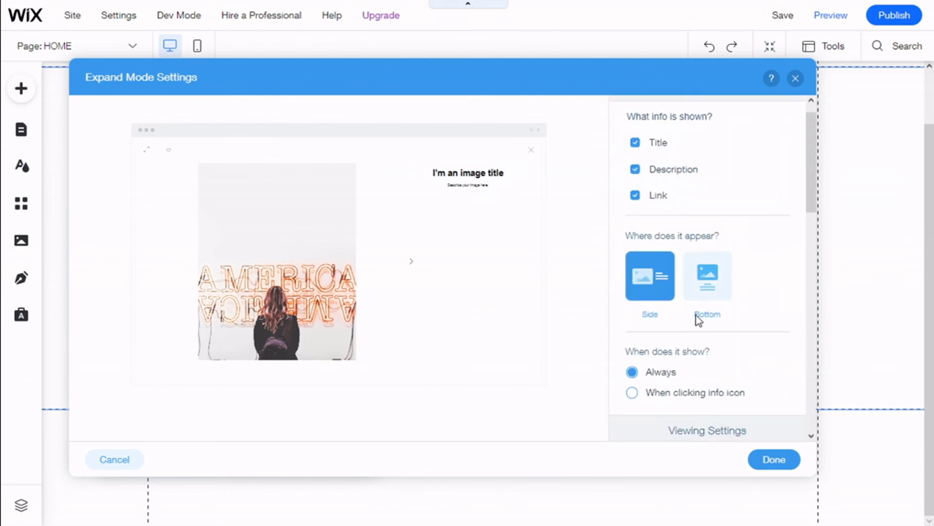
click(774, 459)
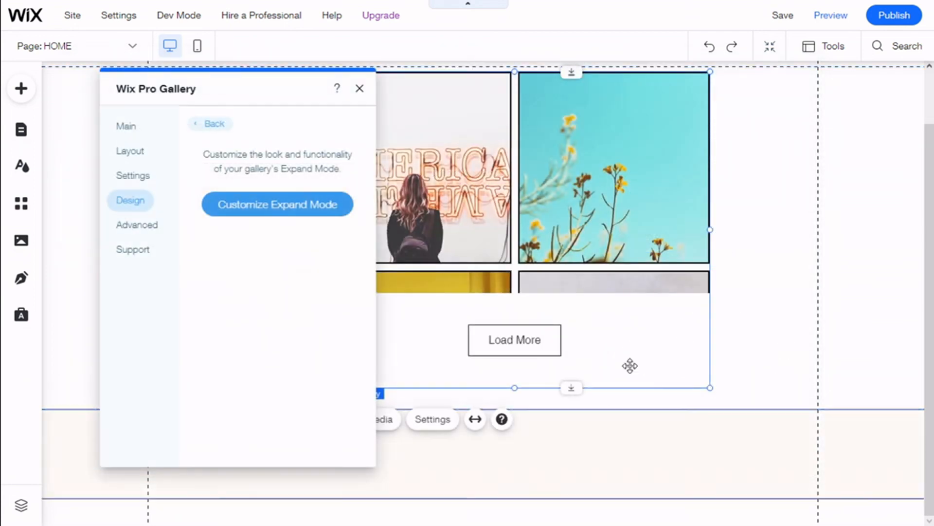
Step: Review the gallery's Advanced image, video and general settings
click(144, 231)
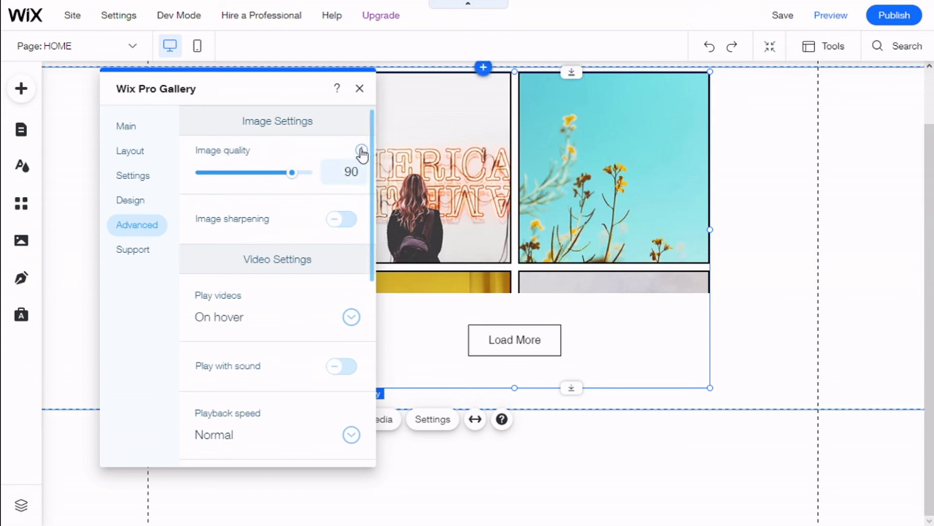
mouse_move(361, 153)
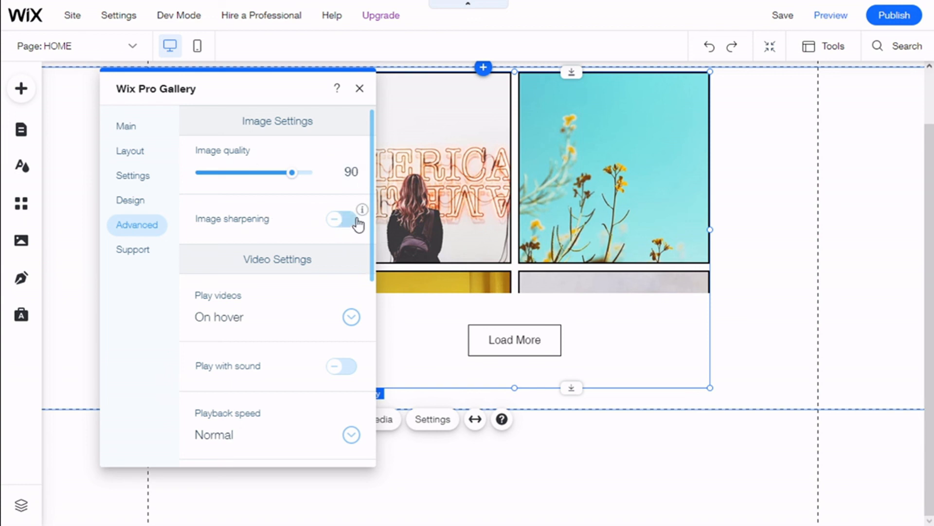
mouse_move(362, 220)
scroll(295, 205, down, 3)
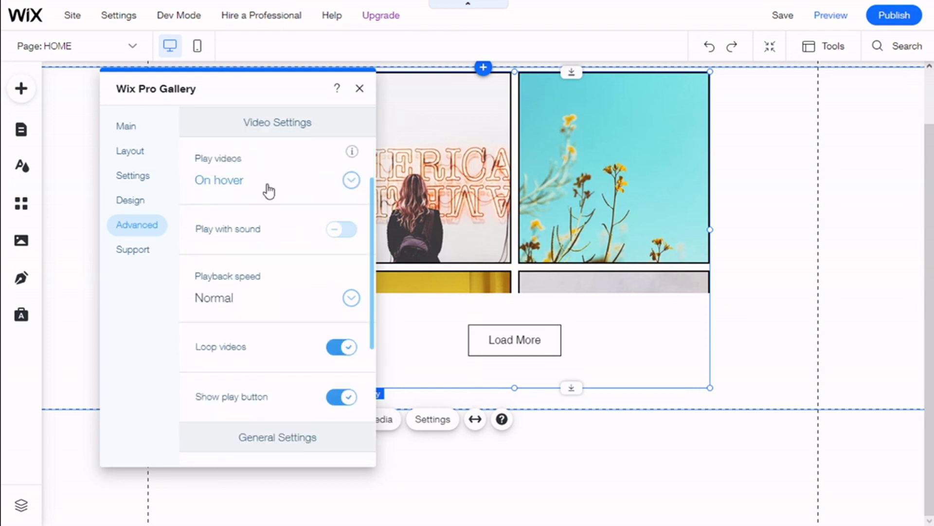
scroll(327, 212, down, 2)
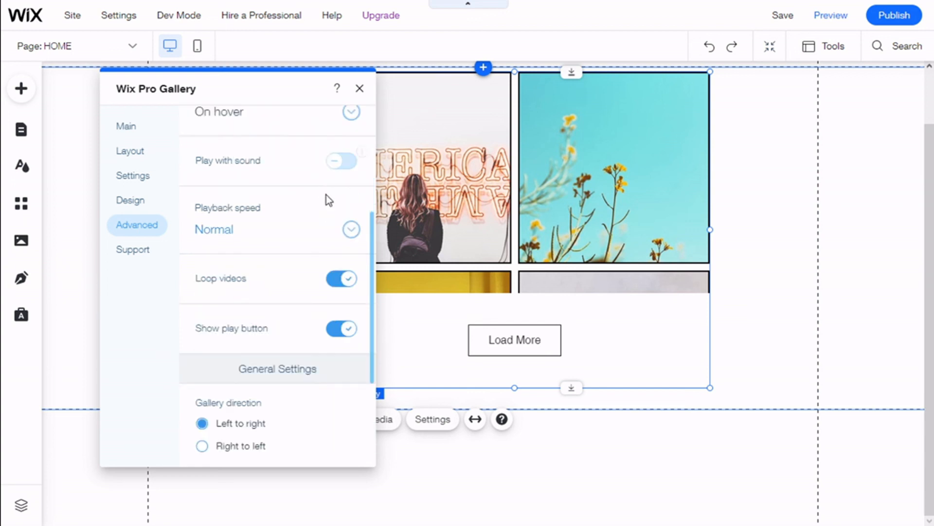
scroll(330, 200, down, 2)
click(351, 160)
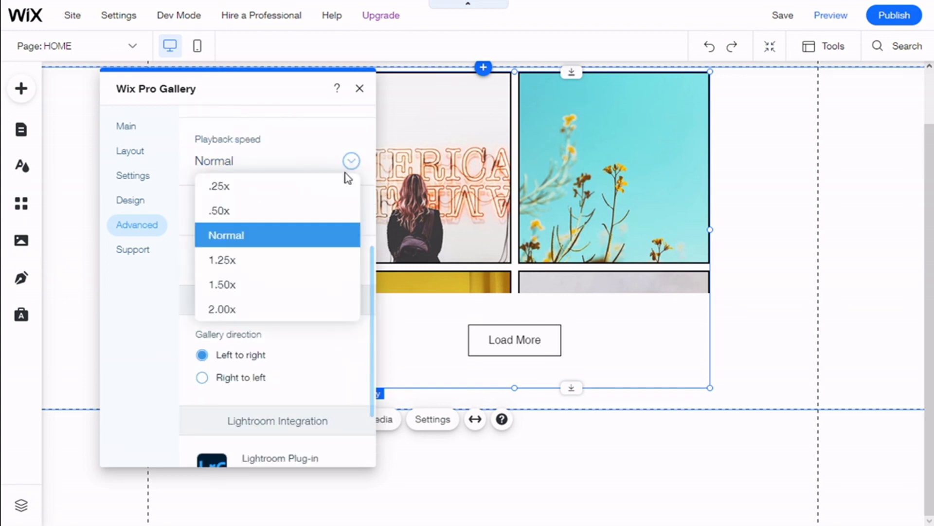
scroll(295, 159, down, 2)
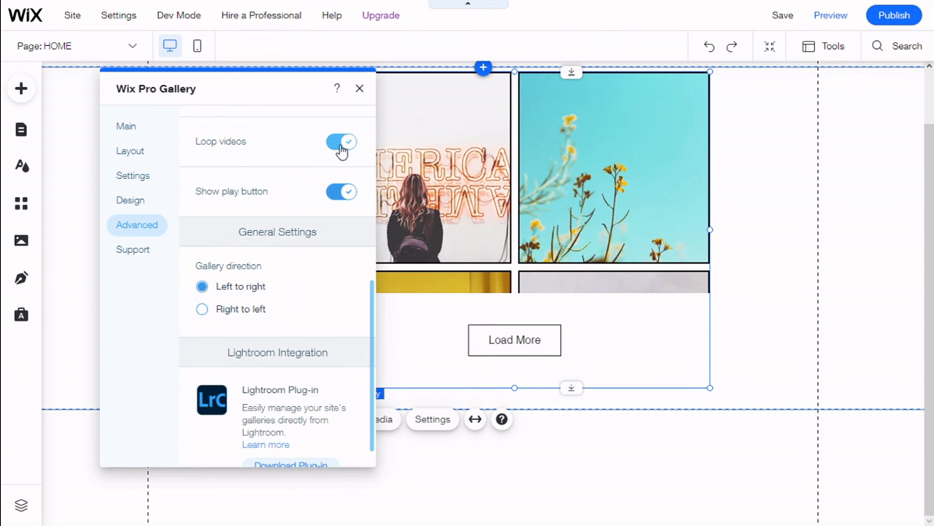
scroll(343, 192, down, 1)
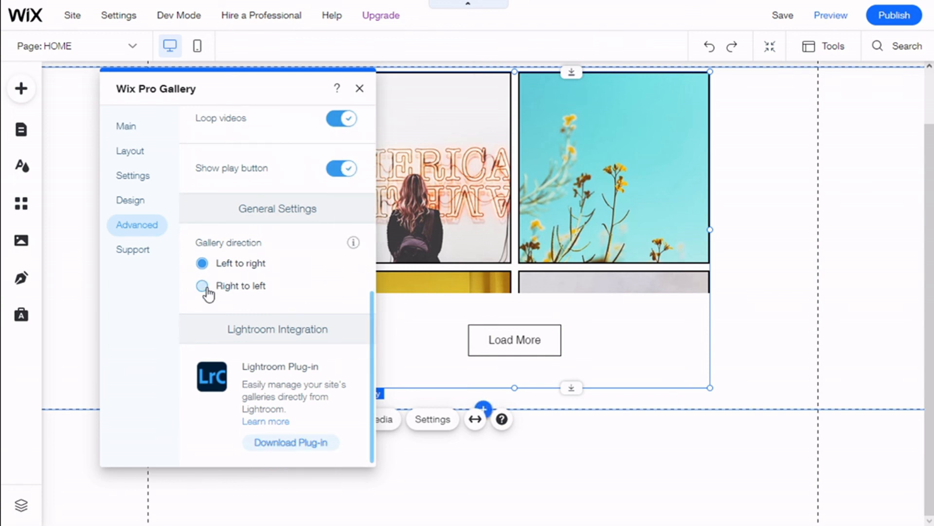
Step: Try the Right to left gallery direction, restore Left to right, and close the gallery settings
click(202, 287)
click(201, 266)
scroll(282, 218, up, 3)
scroll(281, 220, up, 6)
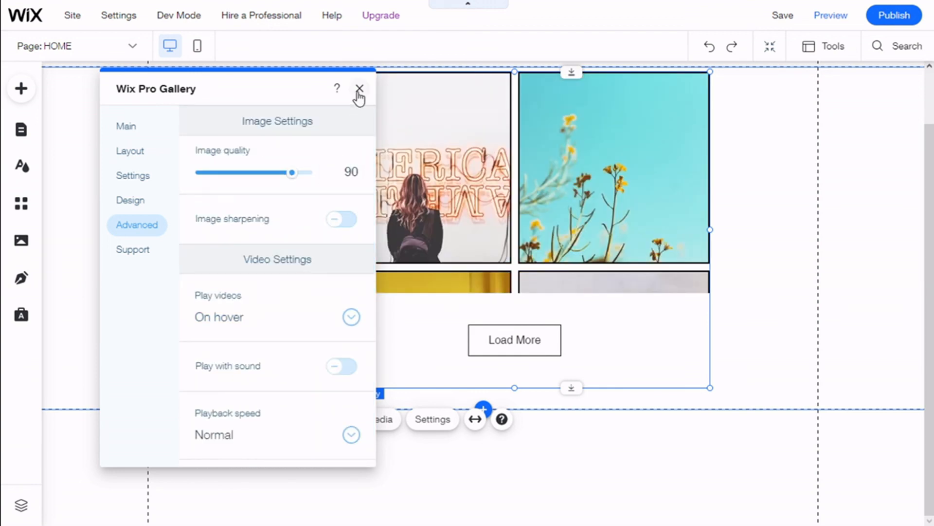
click(359, 91)
Step: Stretch the gallery to full width
scroll(484, 242, up, 2)
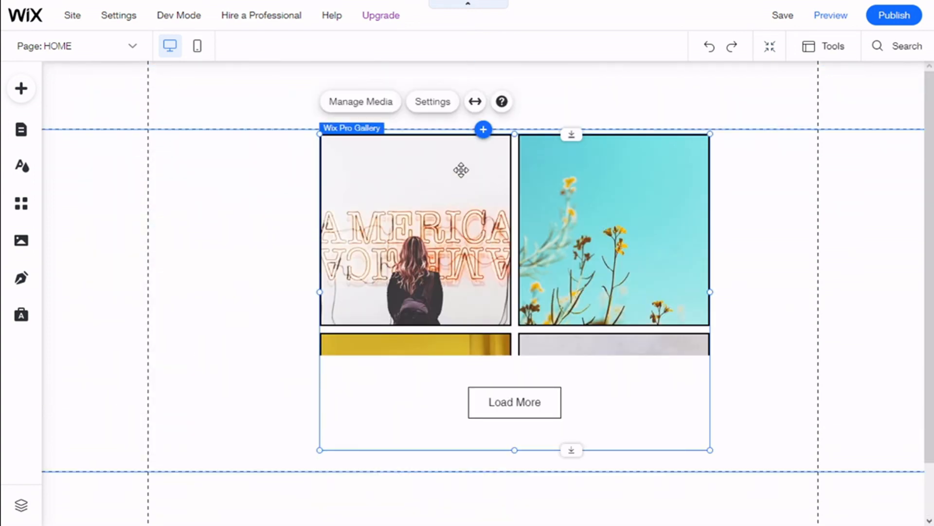
click(474, 106)
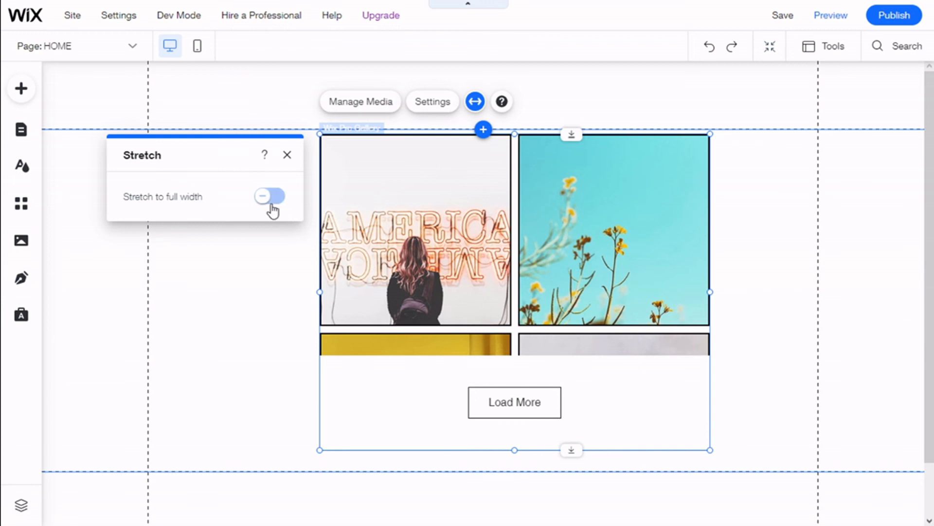
click(271, 196)
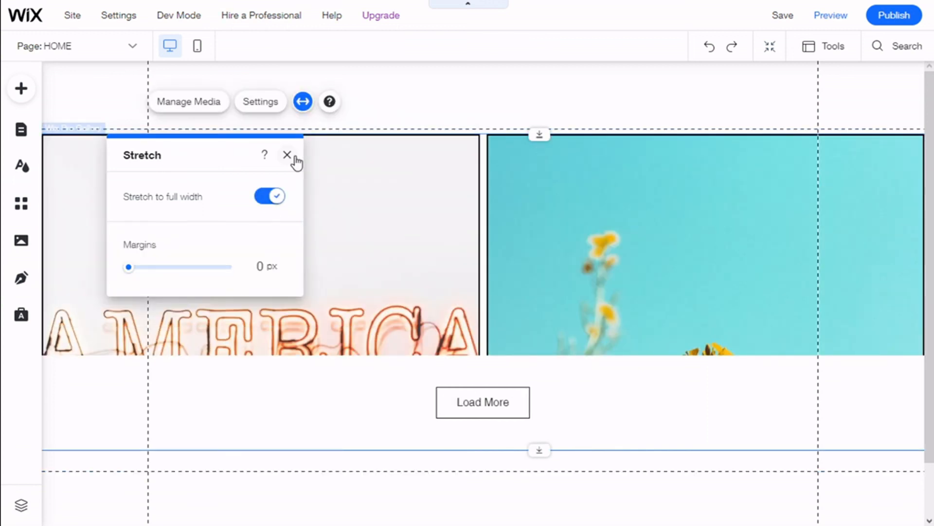
click(287, 155)
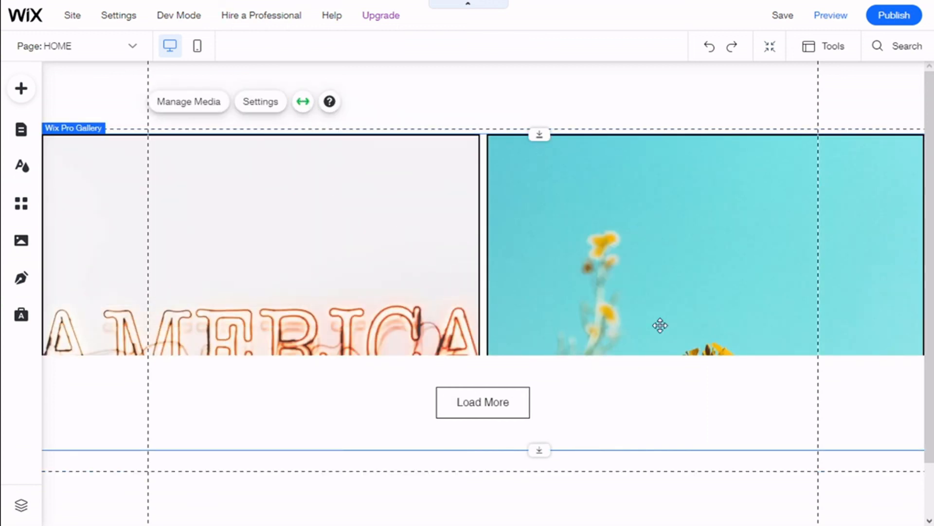
Step: Preview the site and open a gallery image in expand mode
click(823, 19)
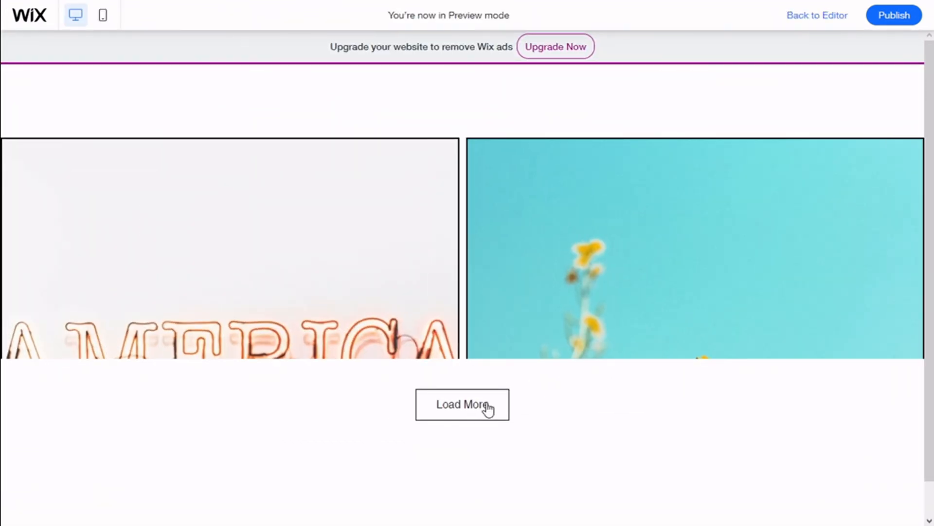
scroll(415, 270, down, 4)
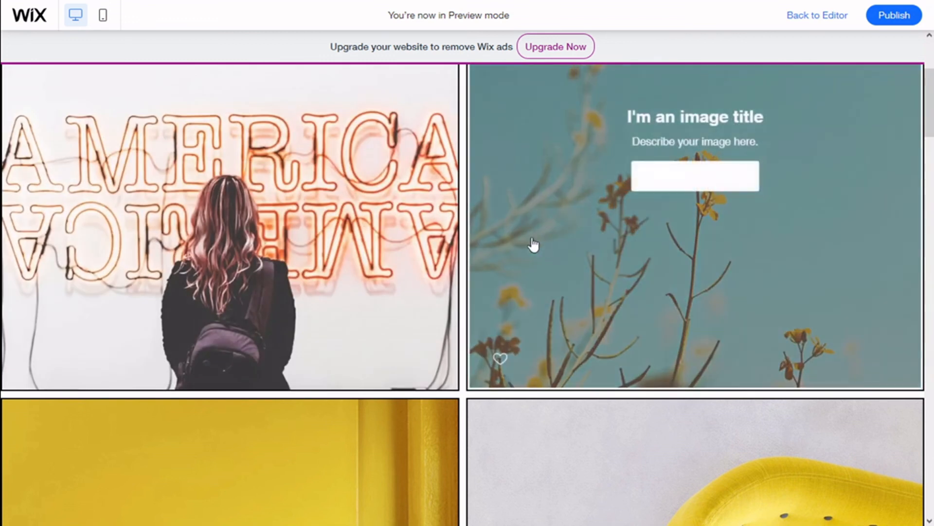
click(558, 244)
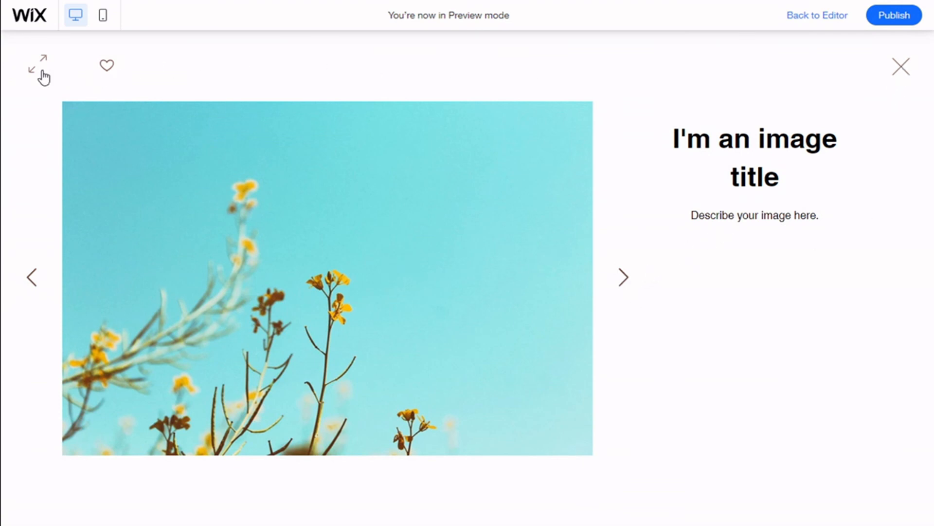
click(904, 71)
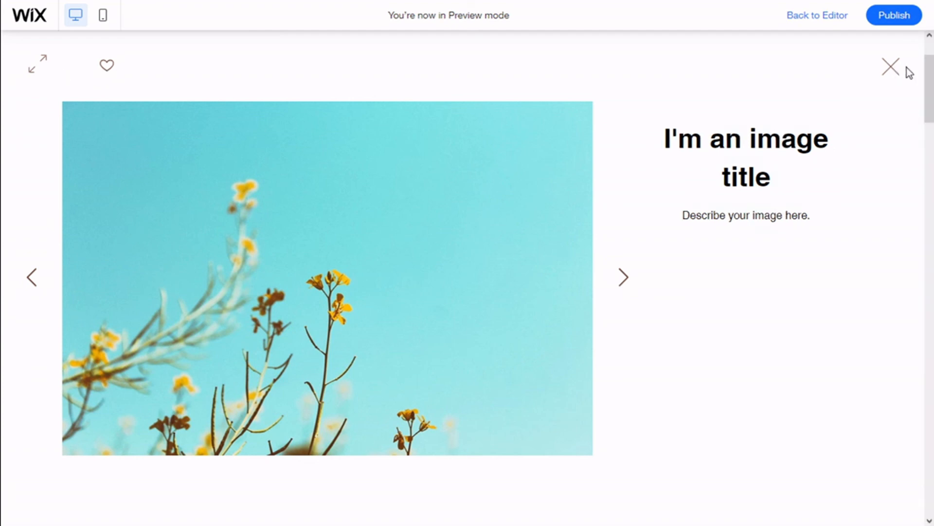